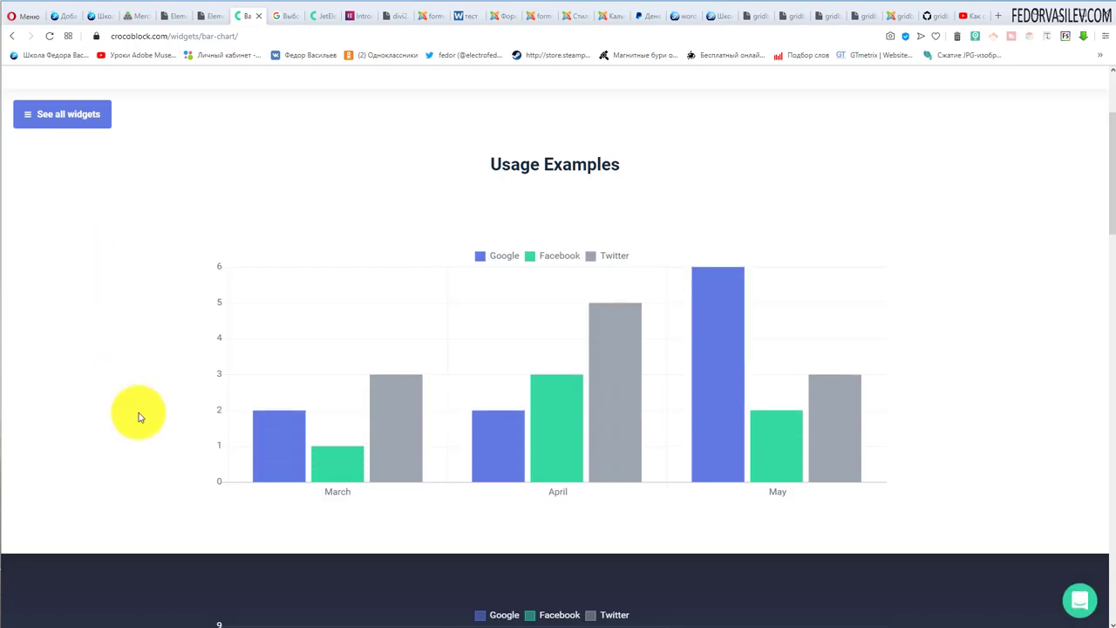
# Examine the vertical and horizontal usage examples on the Crocoblock Bar Chart widget page.
pyautogui.scroll(-2, 741, 358)
pyautogui.scroll(-2, 738, 341)
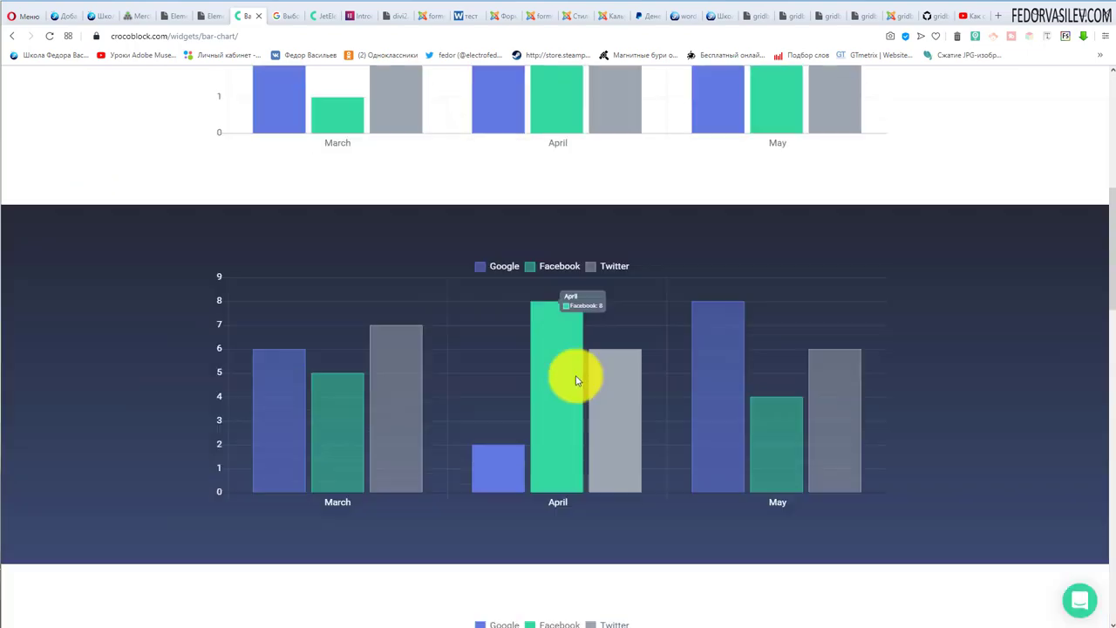
pyautogui.scroll(-5, 690, 381)
pyautogui.scroll(-5, 515, 317)
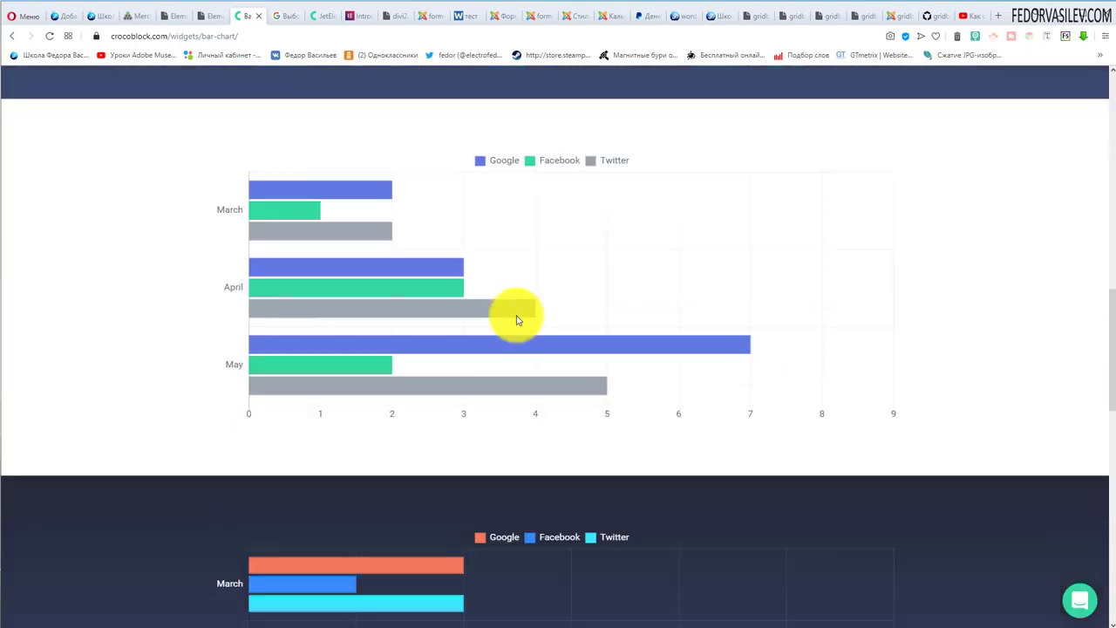
pyautogui.scroll(8, 610, 383)
pyautogui.scroll(1, 493, 368)
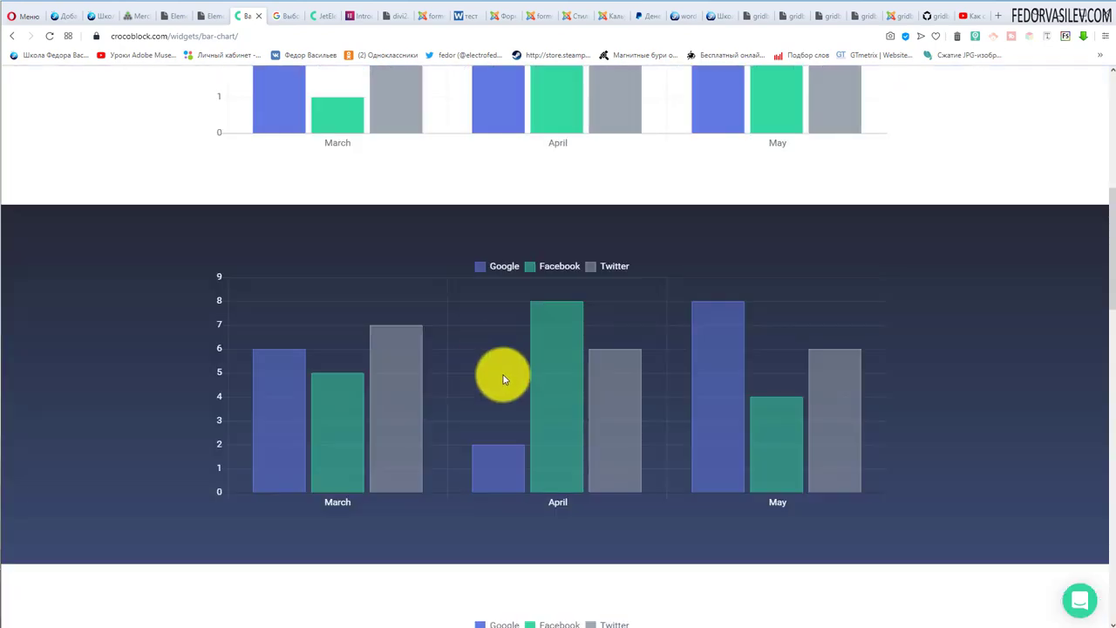
pyautogui.scroll(5, 503, 378)
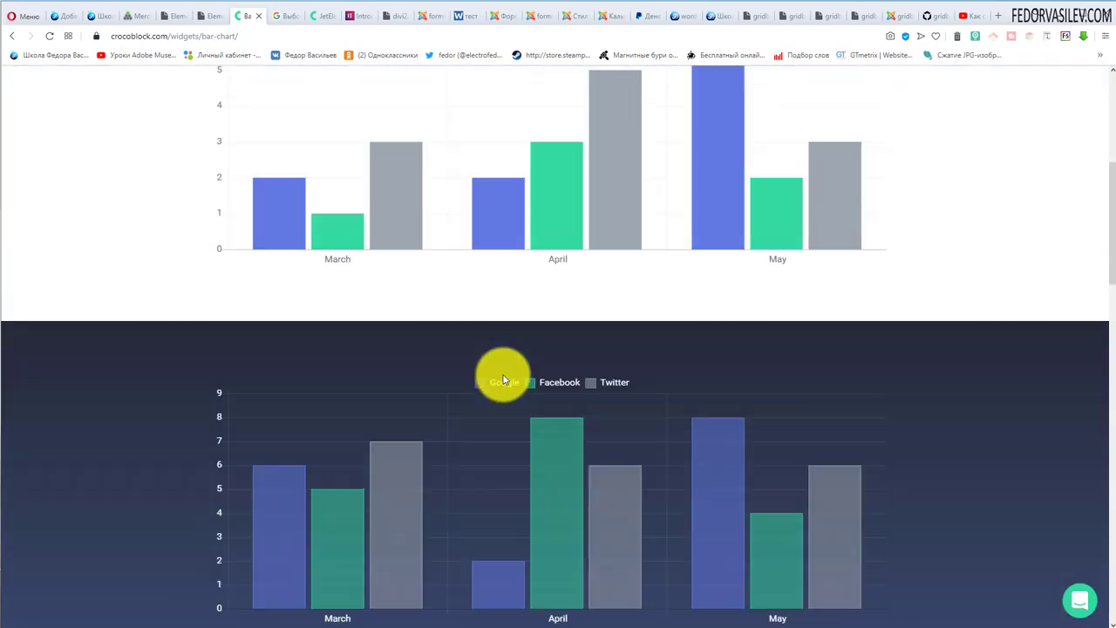
pyautogui.scroll(-4, 503, 546)
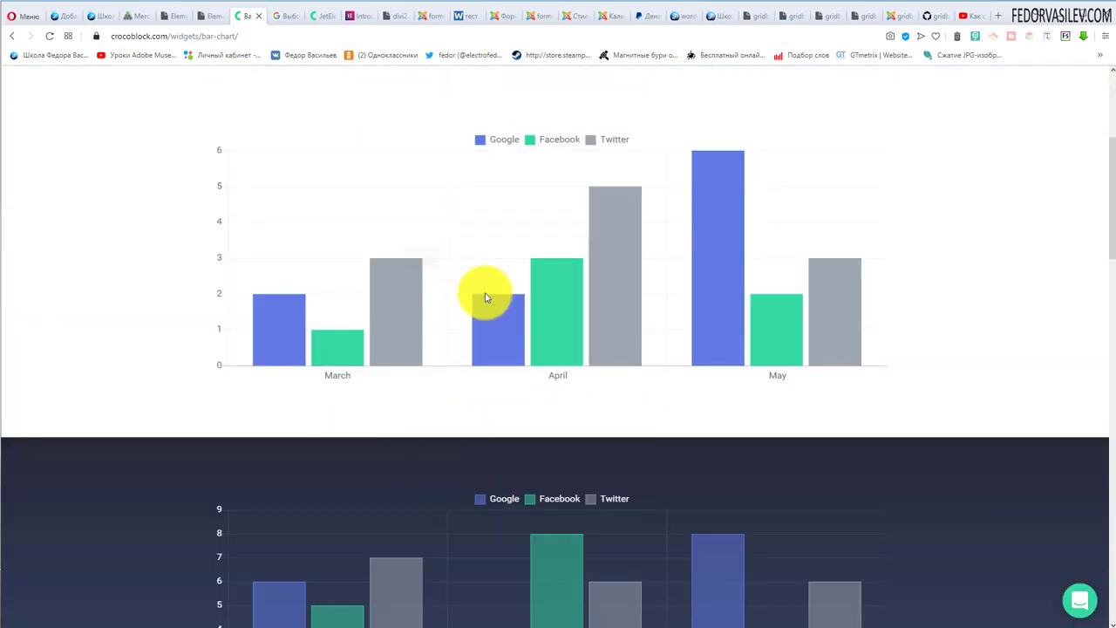
pyautogui.scroll(4, 486, 294)
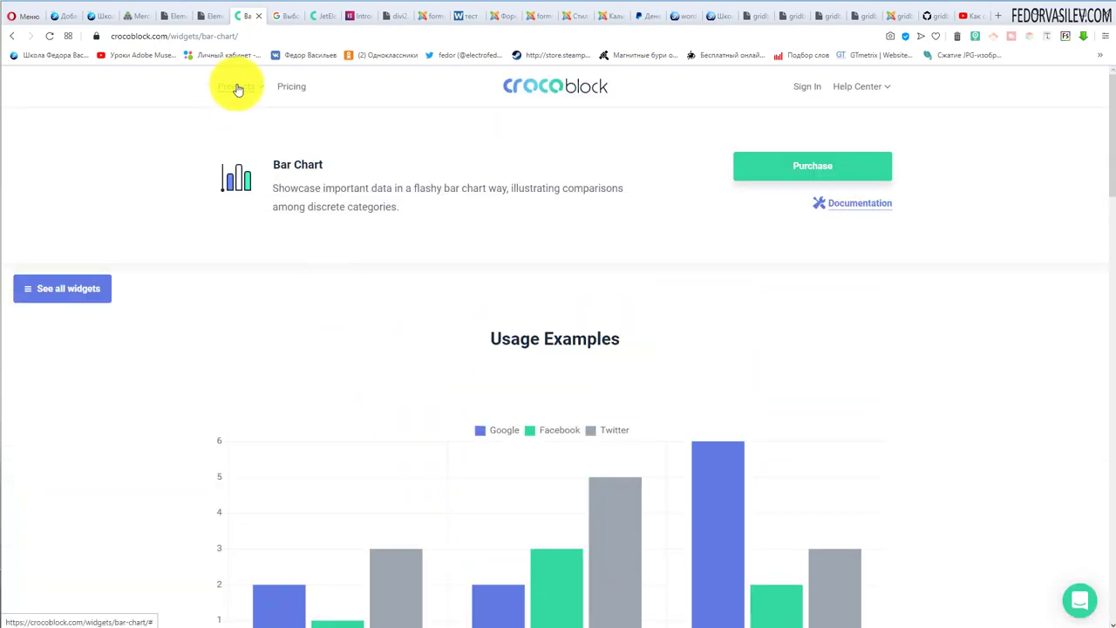
# Open the JetElements plugin page from the product list and look through its full widget collection.
pyautogui.click(235, 87)
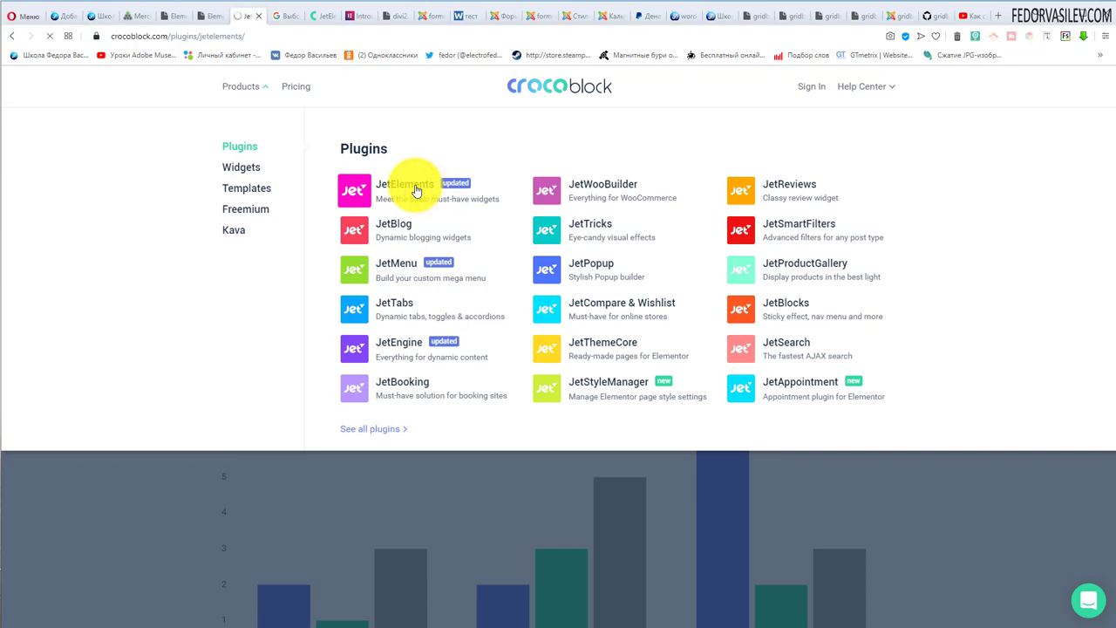
pyautogui.scroll(-9, 242, 352)
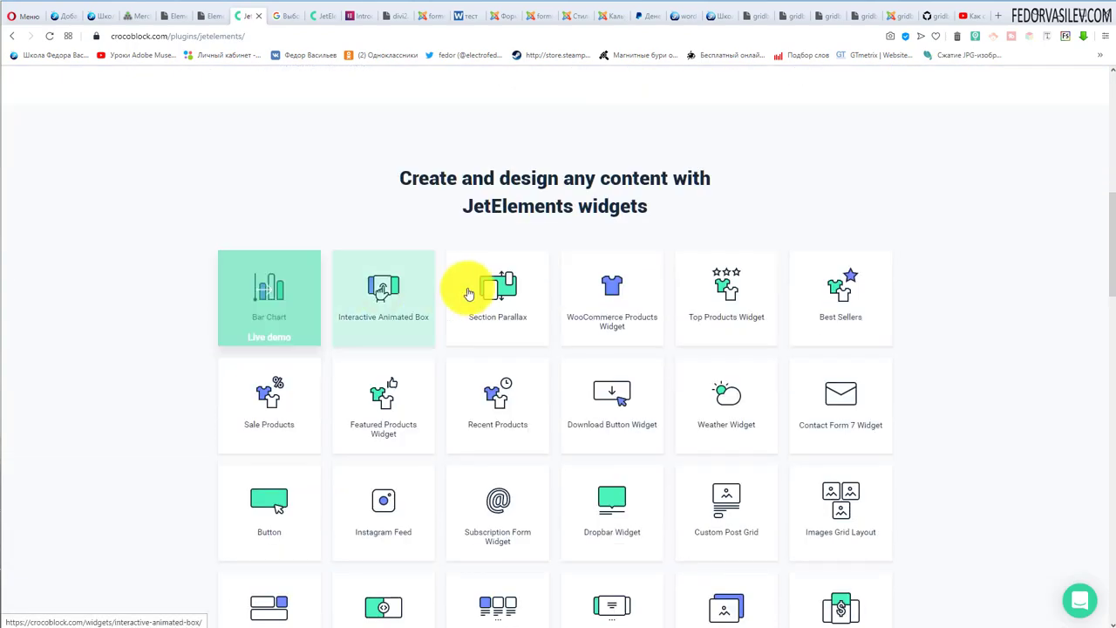
pyautogui.scroll(-1, 872, 366)
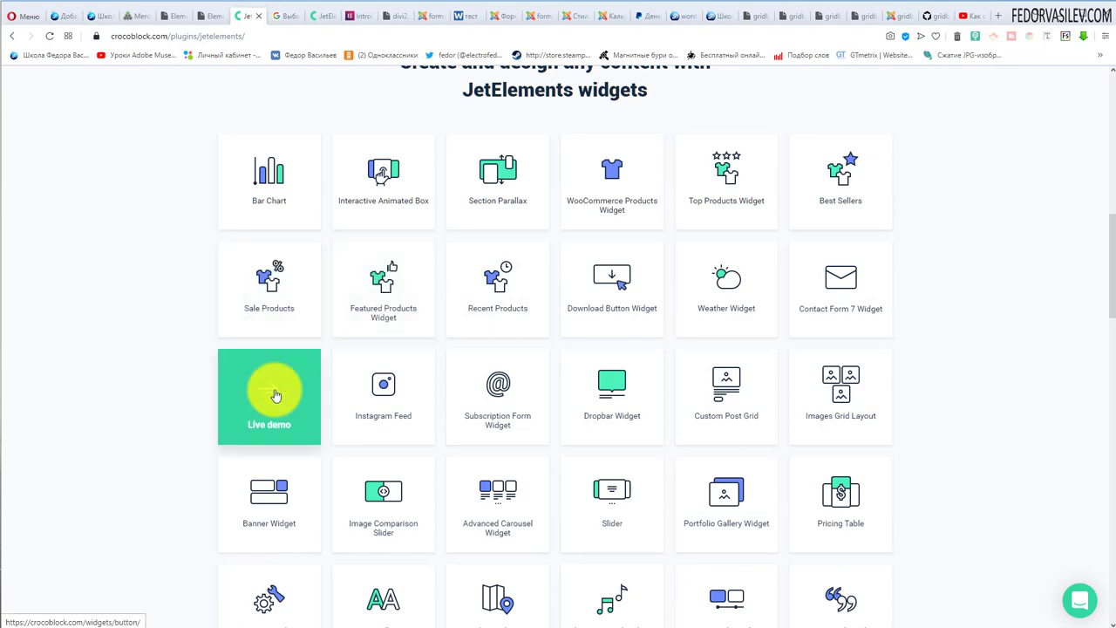
pyautogui.scroll(-2, 837, 357)
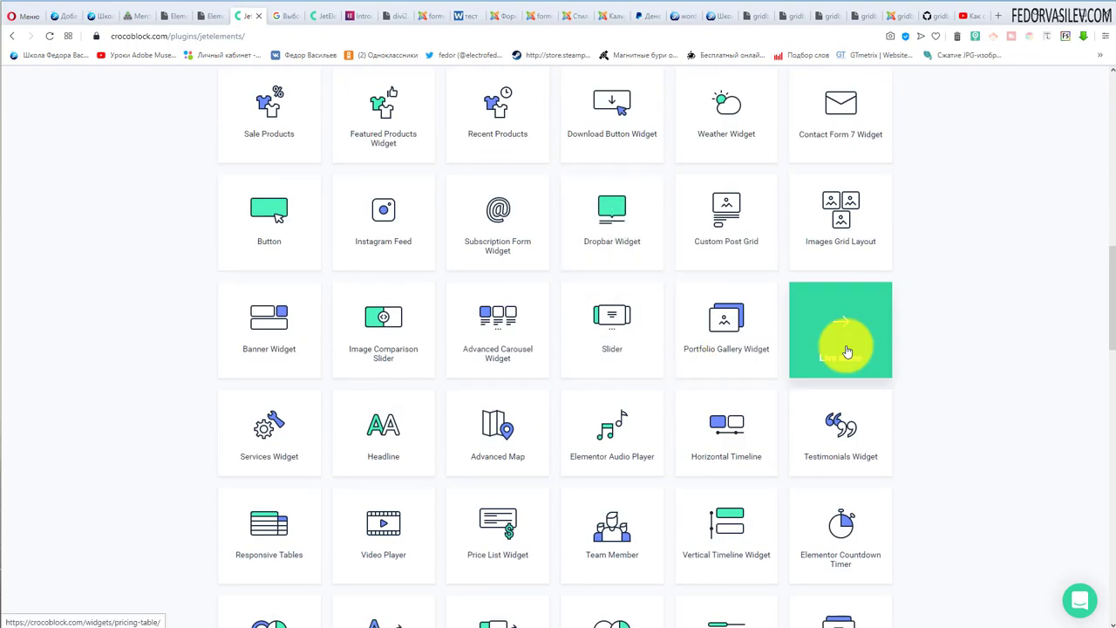
pyautogui.scroll(-1, 837, 373)
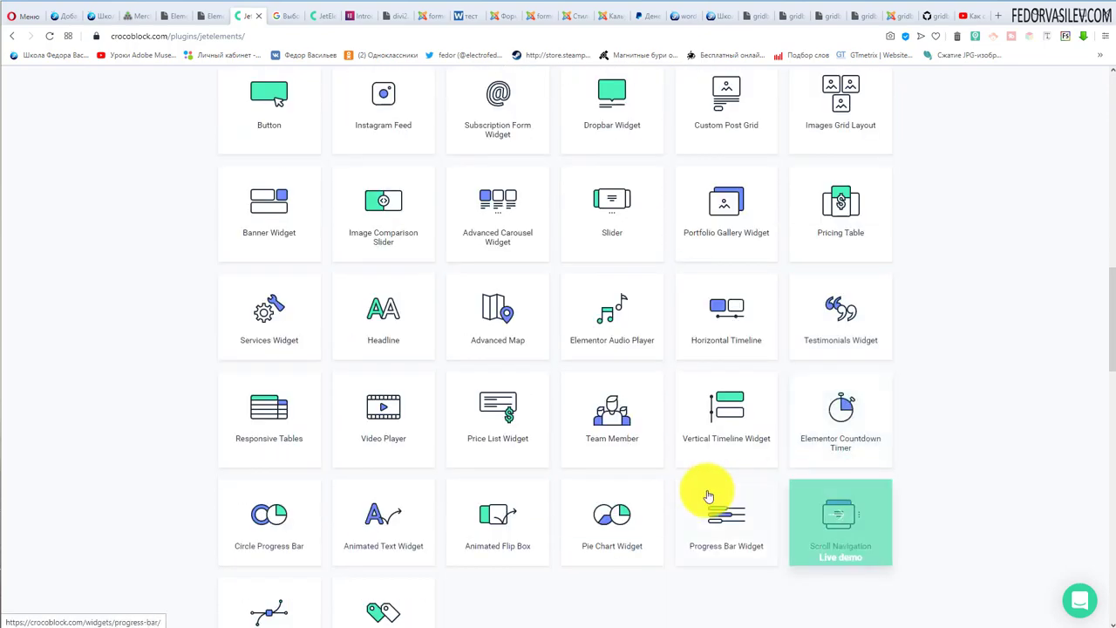
pyautogui.scroll(-1, 680, 479)
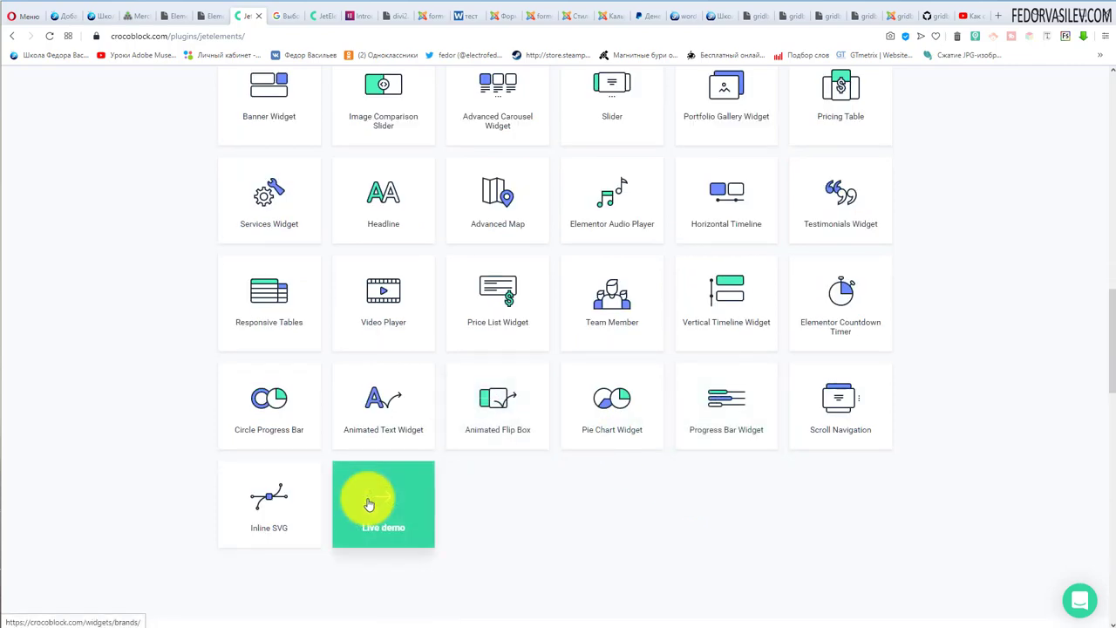
pyautogui.scroll(2, 349, 510)
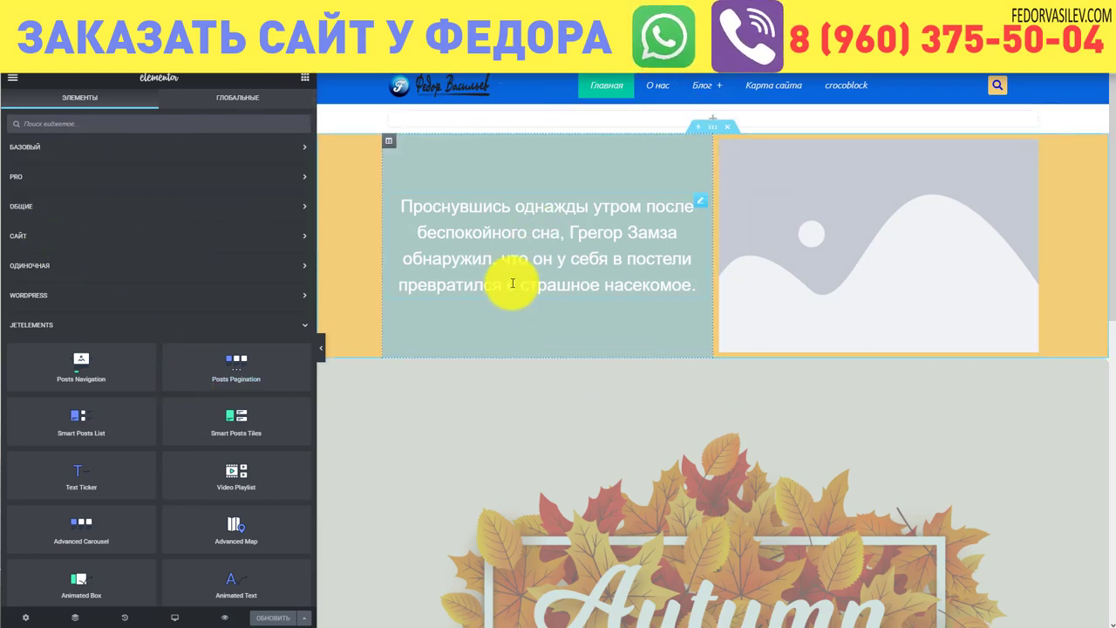
# In the Elementor page editor, place the JetElements Bar Chart widget in the empty section above the text and image.
pyautogui.click(16, 324)
pyautogui.click(15, 326)
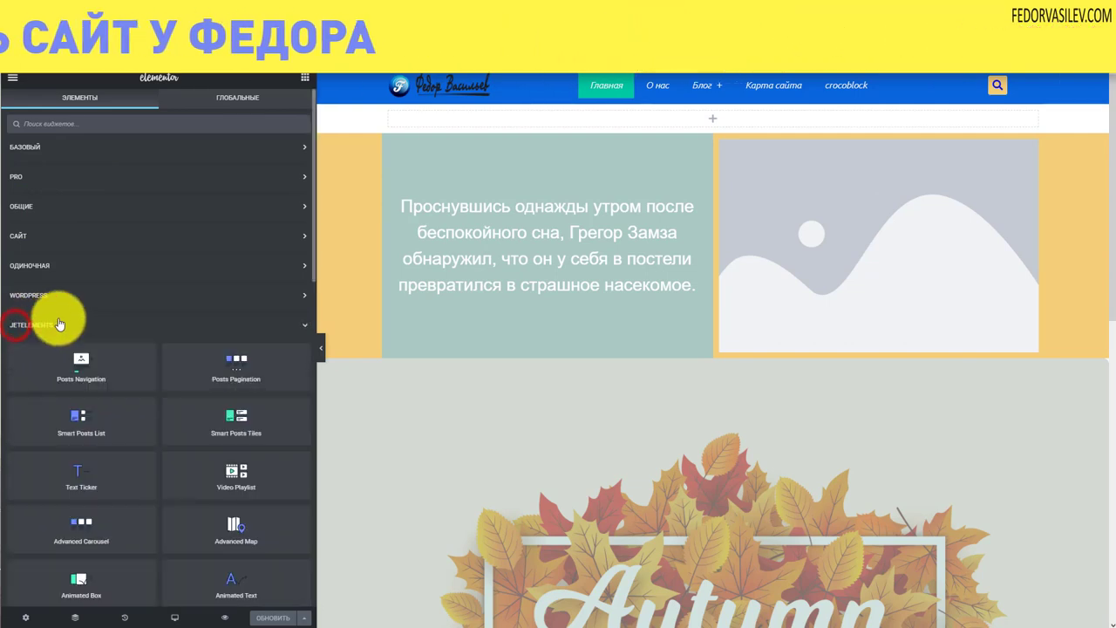
pyautogui.scroll(-2, 75, 349)
pyautogui.scroll(-2, 251, 307)
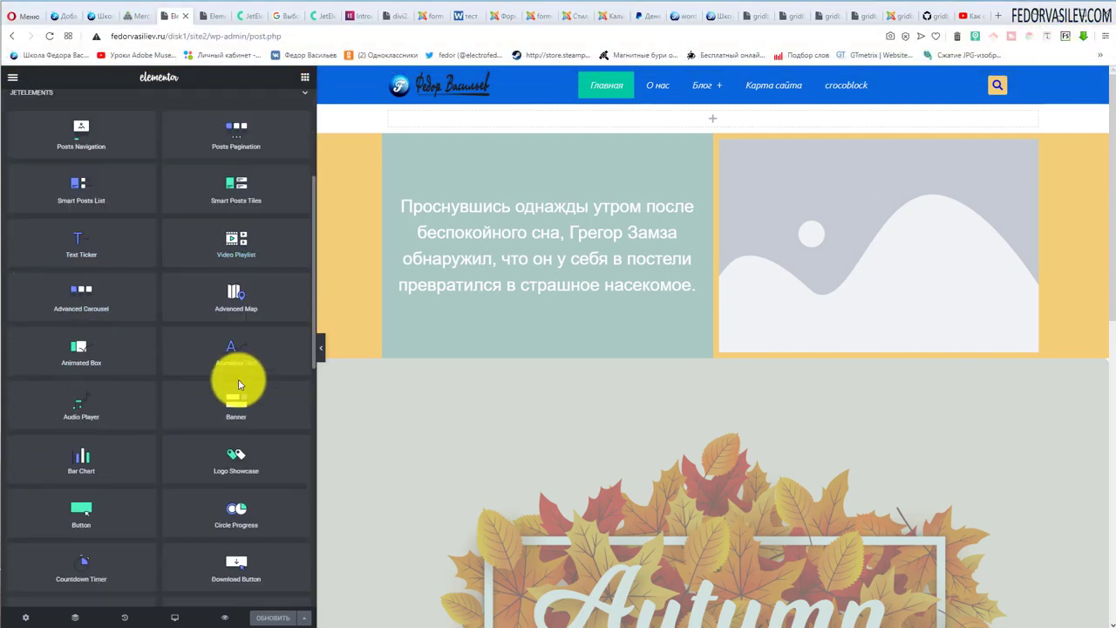
pyautogui.scroll(-2, 187, 294)
pyautogui.scroll(-5, 209, 270)
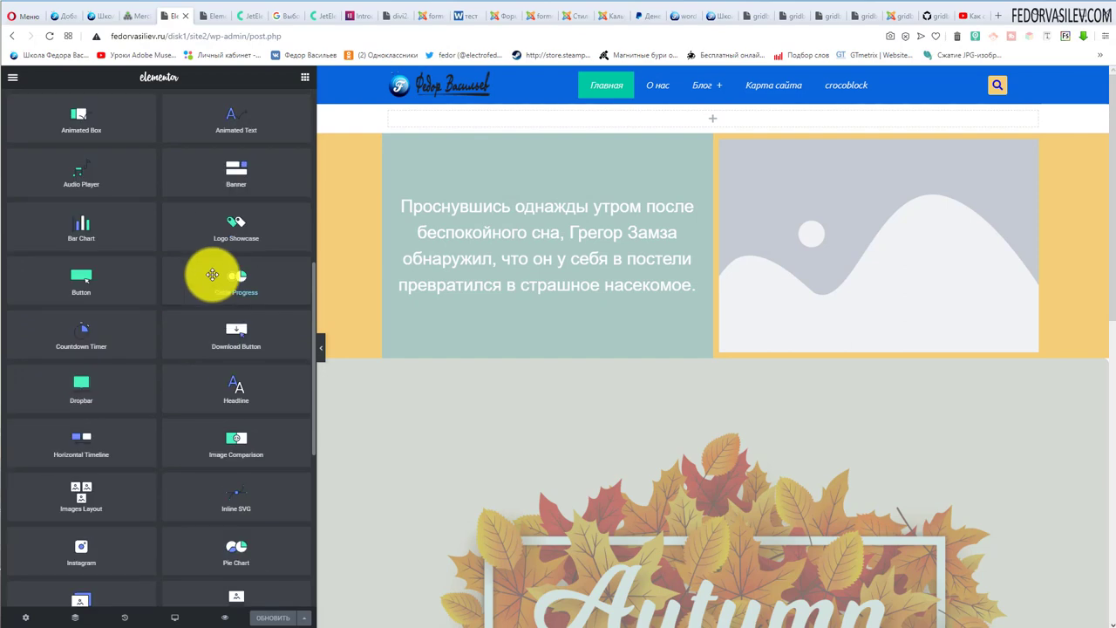
pyautogui.scroll(10, 261, 418)
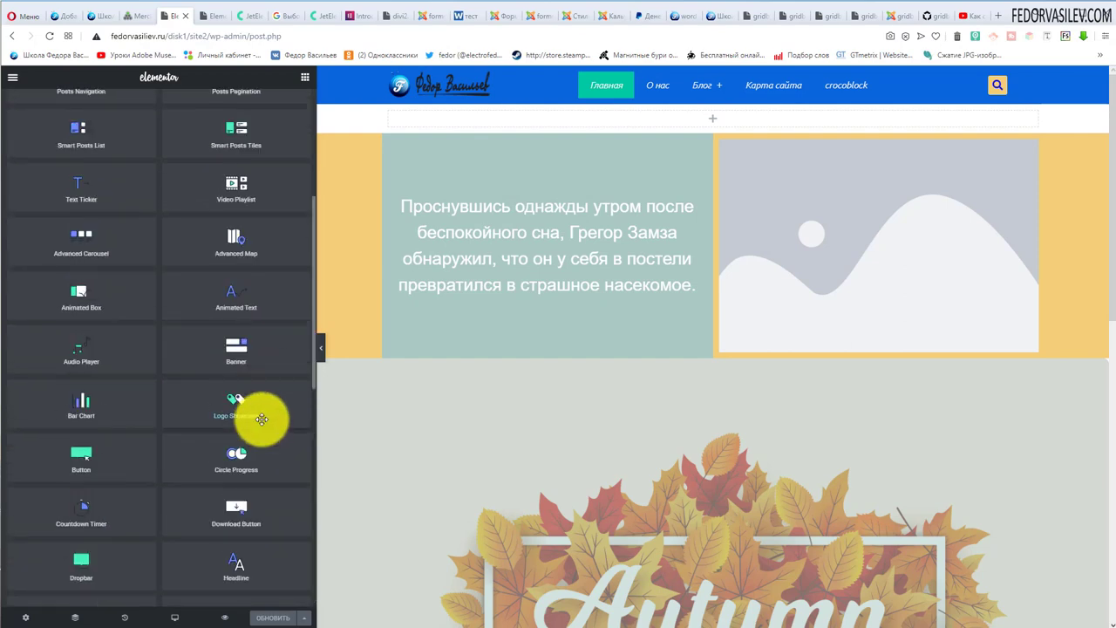
pyautogui.scroll(-1, 262, 419)
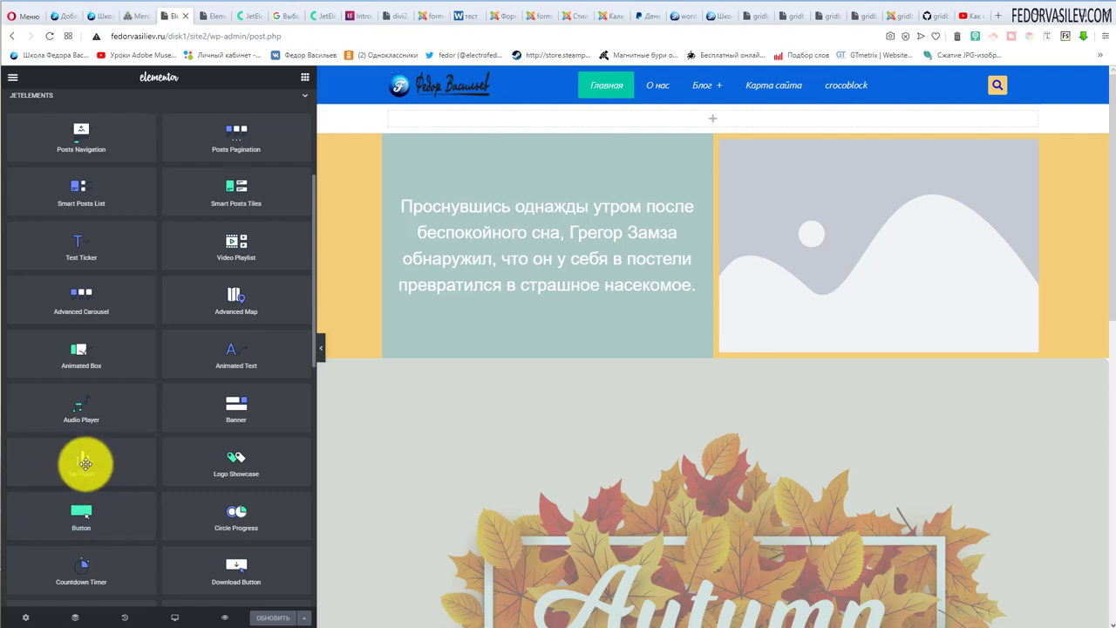
pyautogui.moveTo(86, 463); pyautogui.dragTo(532, 124)
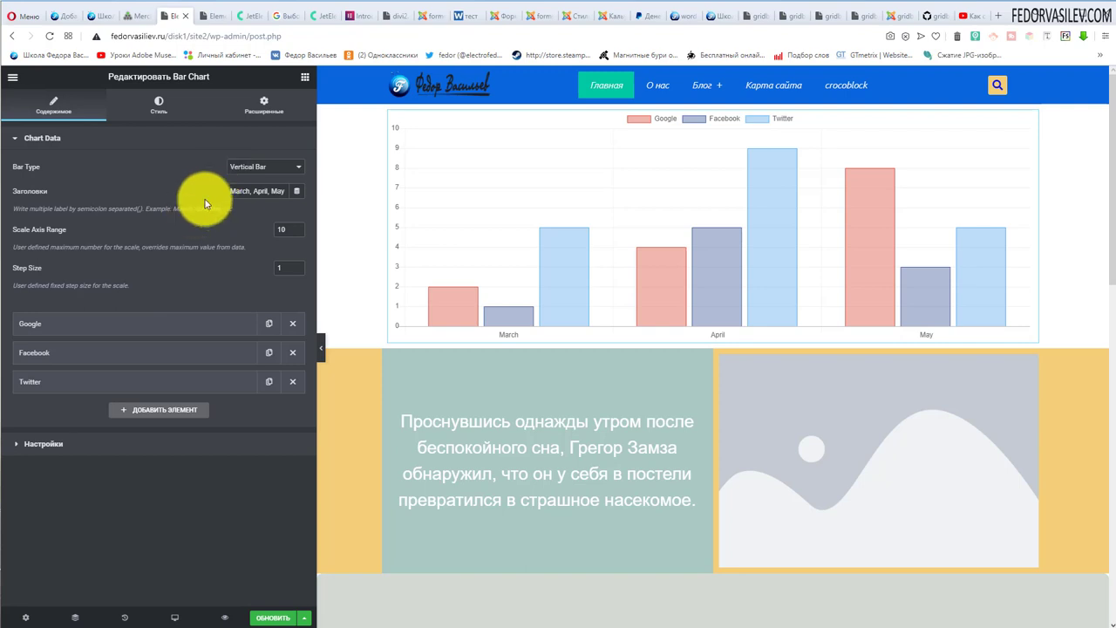
# Try the Horizontal Bar type on the chart and return it to Vertical Bar.
pyautogui.click(253, 167)
pyautogui.click(252, 187)
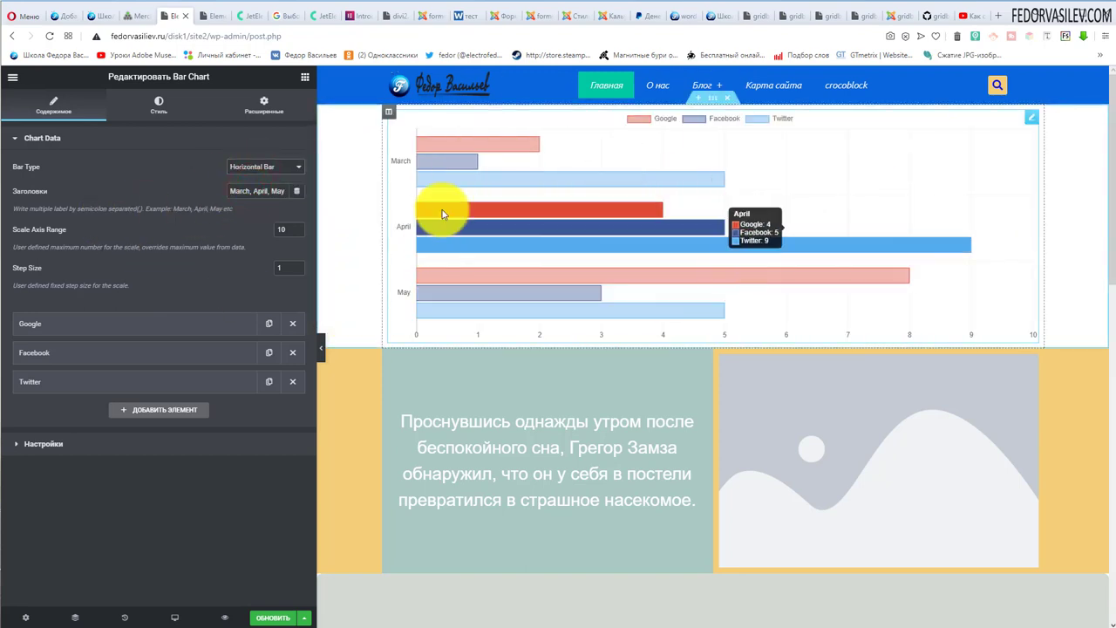
pyautogui.click(266, 179)
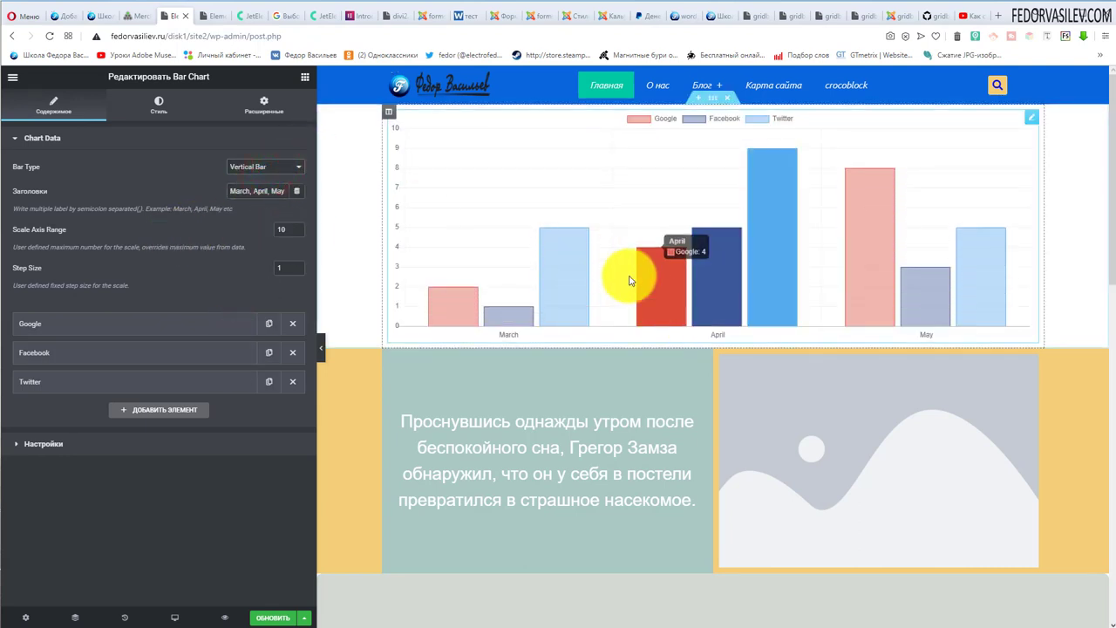
# Delete the Twitter and Facebook data items and replace the chart's labels with the single label Май.
pyautogui.click(293, 381)
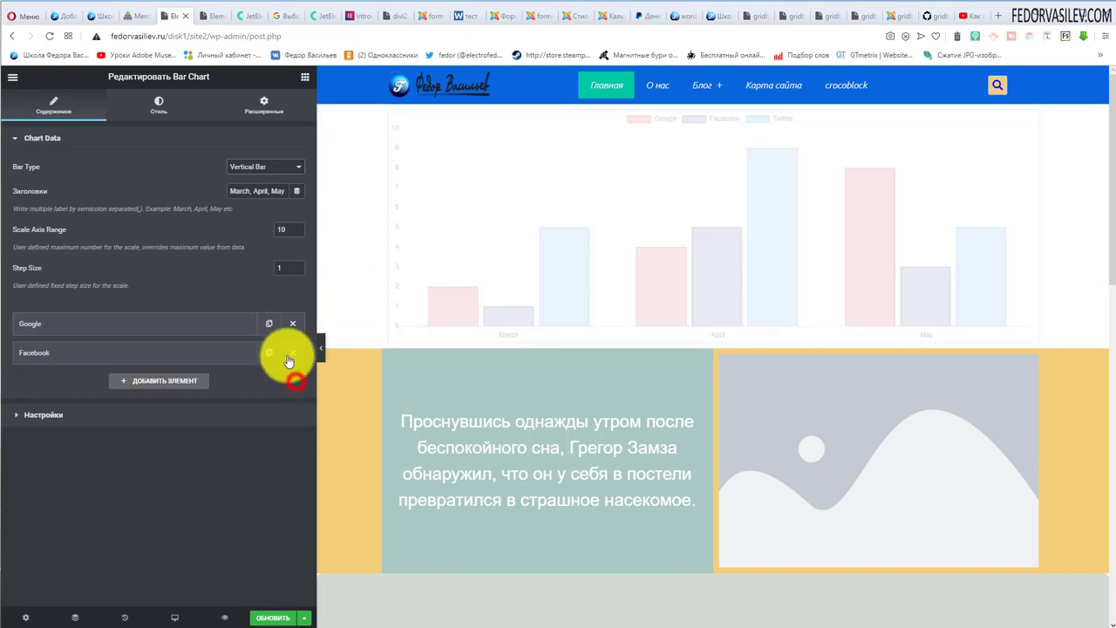
pyautogui.click(292, 353)
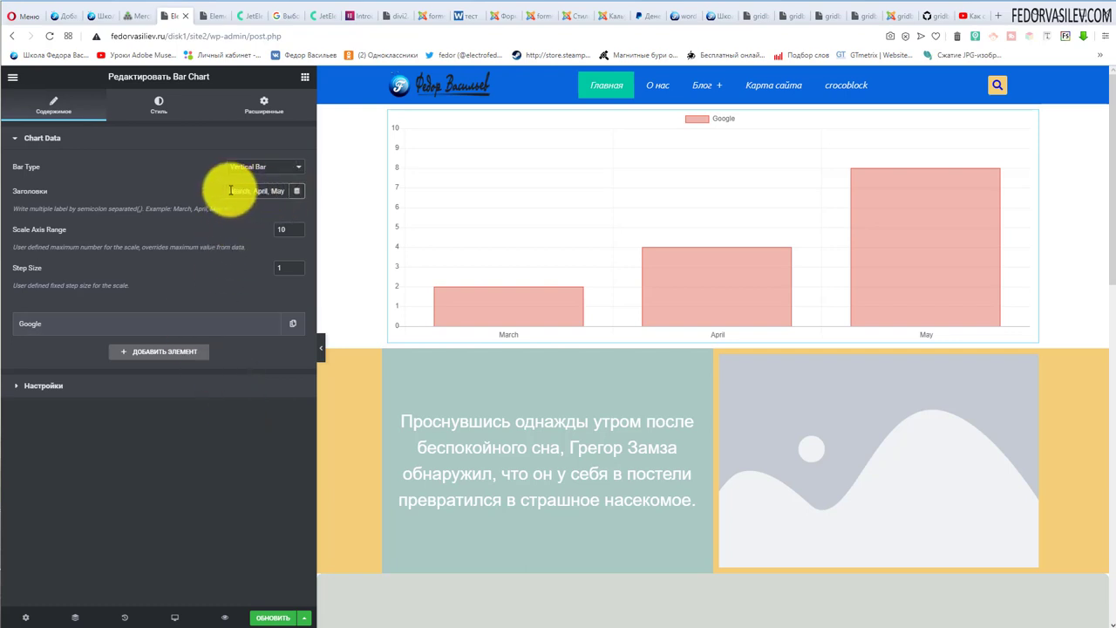
pyautogui.moveTo(230, 190); pyautogui.dragTo(356, 199)
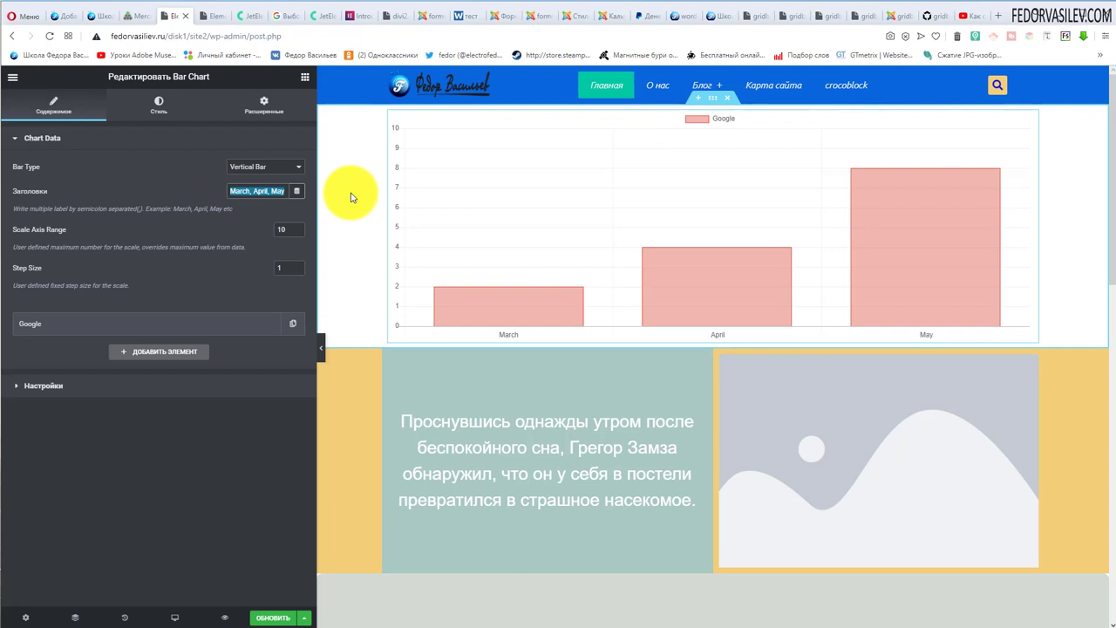
pyautogui.write('Май')
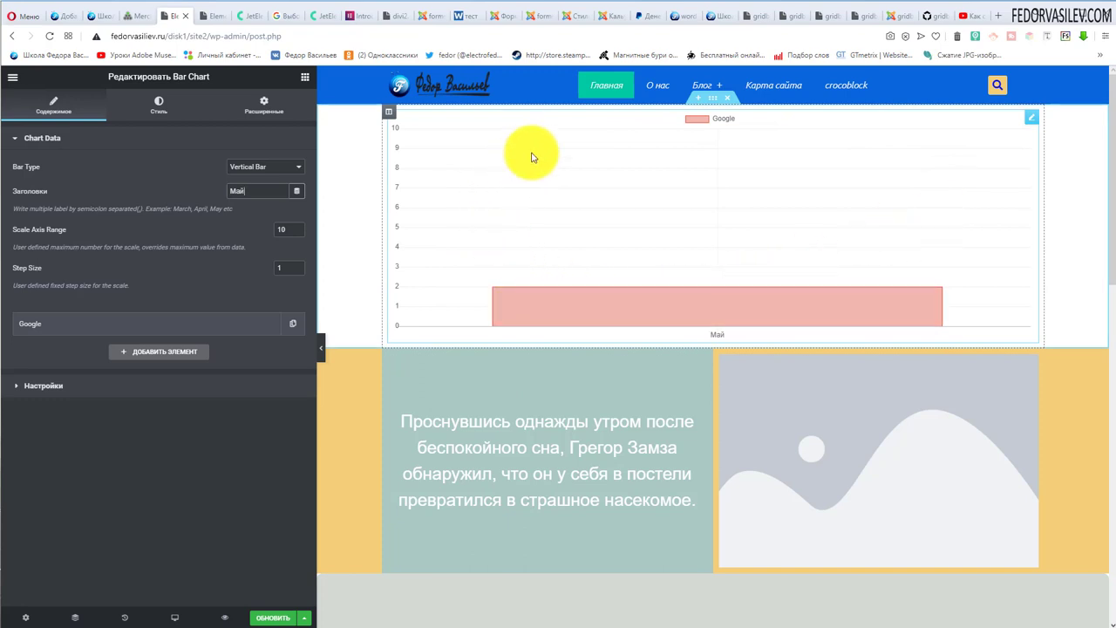
pyautogui.moveTo(505, 305)
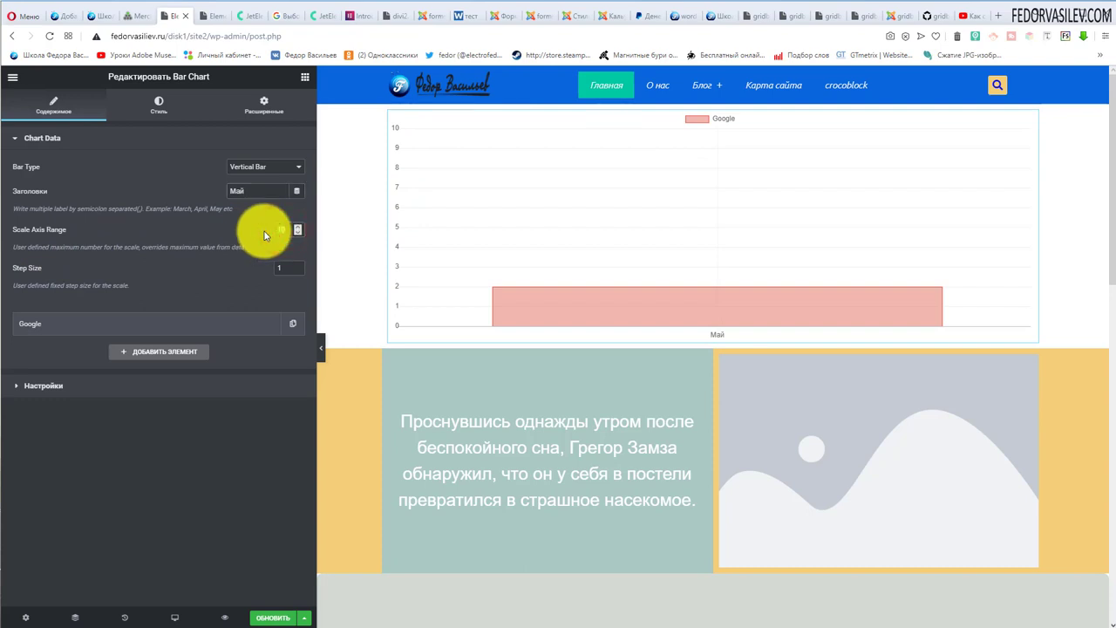
# Try a scale axis range of 30 on the chart and set it back to 10.
pyautogui.press('BackSpace')
pyautogui.press('BackSpace')
pyautogui.write('3')
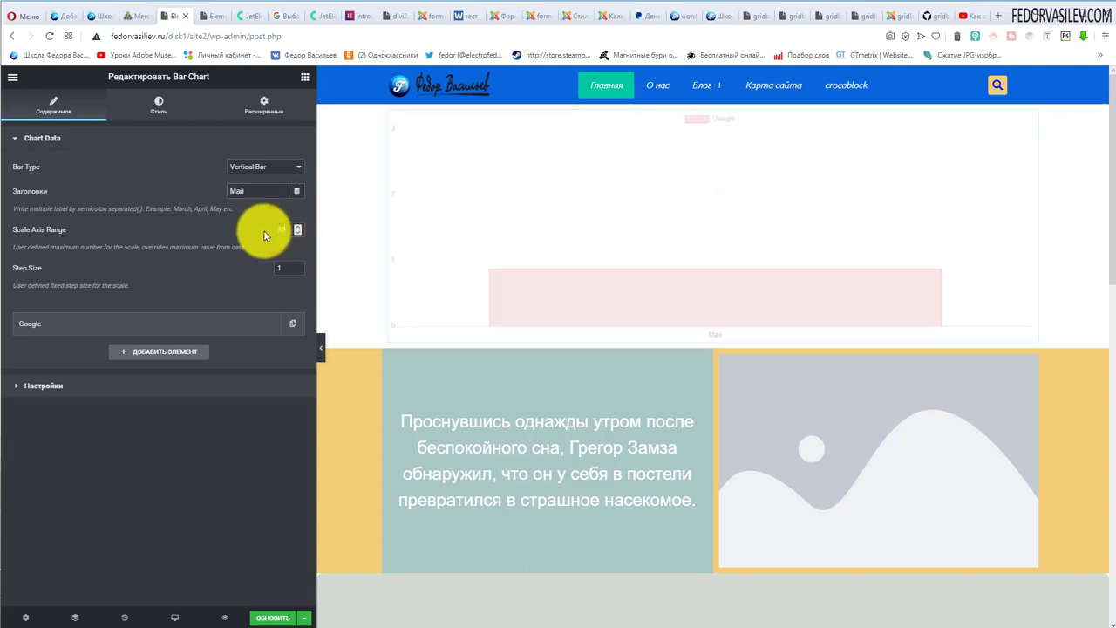
pyautogui.write('0')
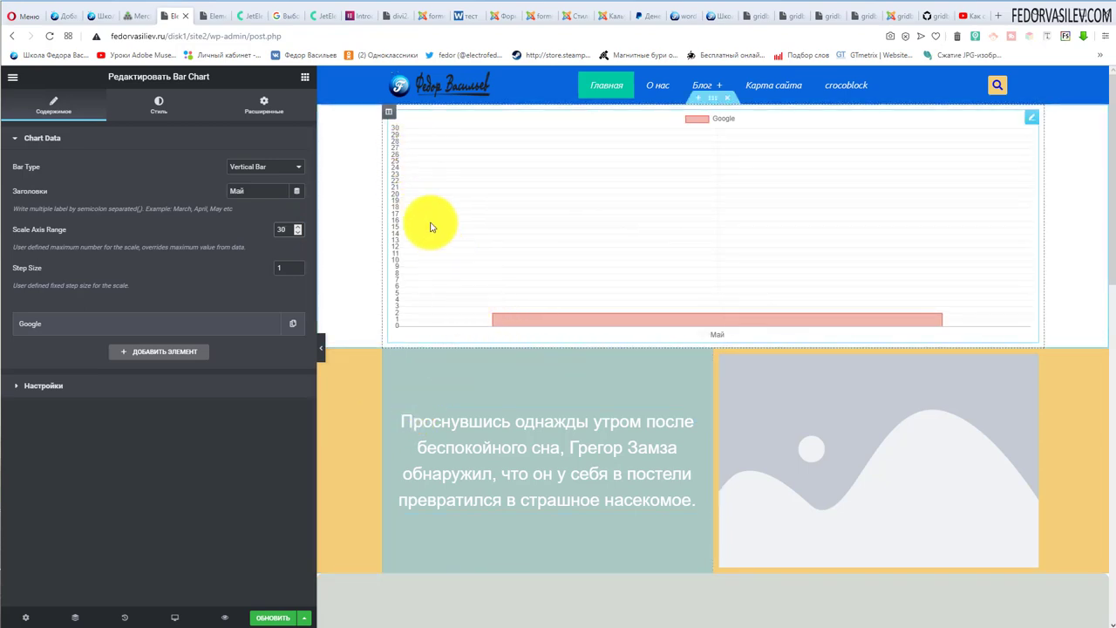
pyautogui.click(739, 339)
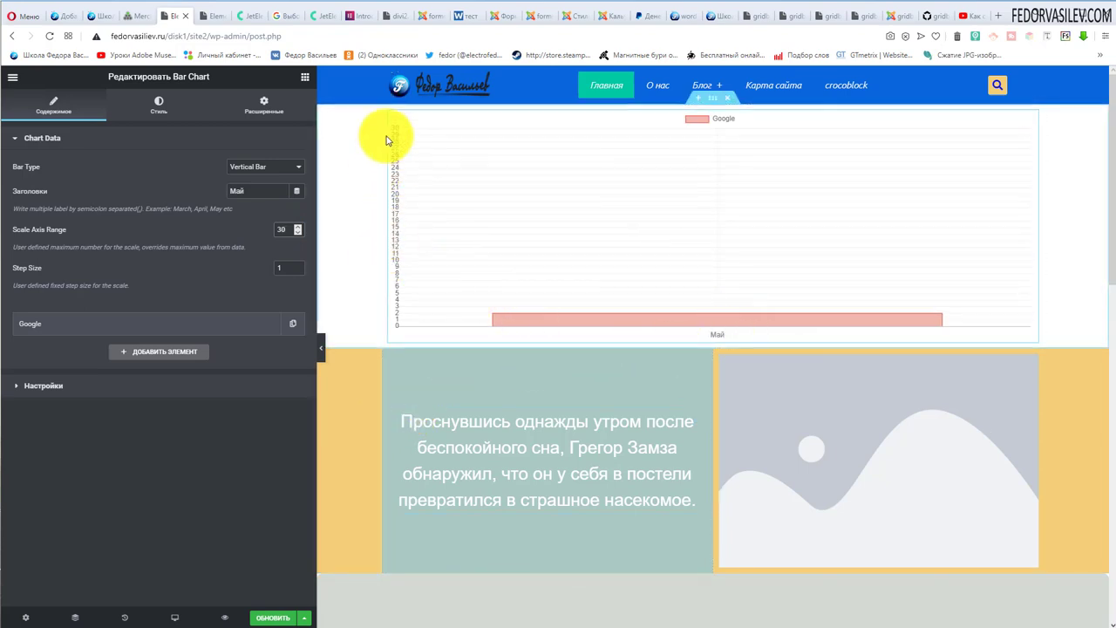
pyautogui.moveTo(590, 321)
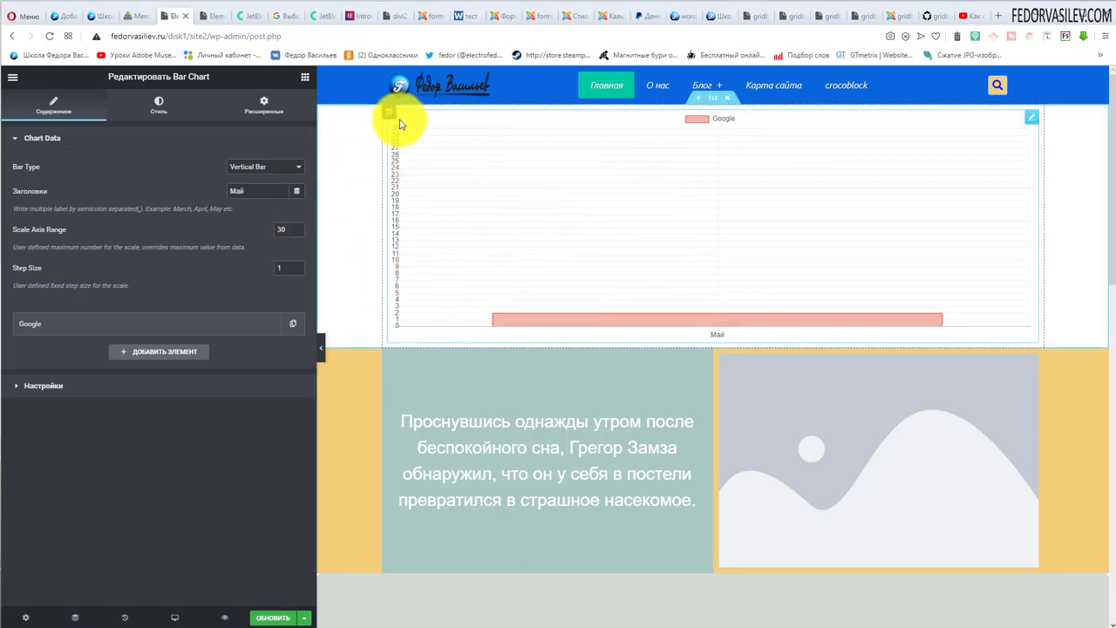
pyautogui.click(281, 229)
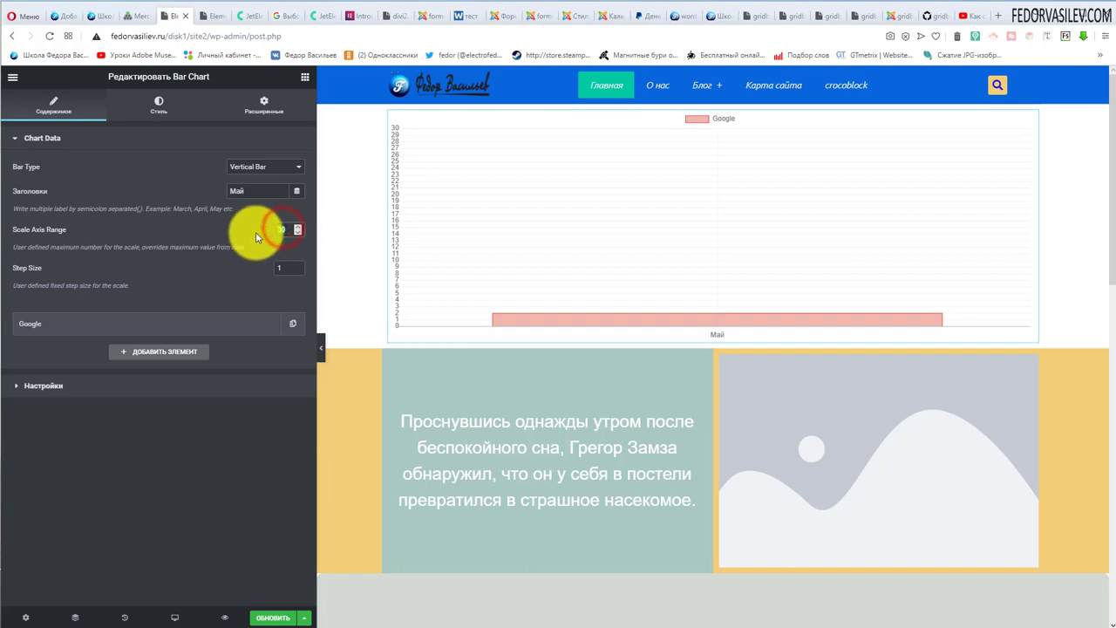
pyautogui.write('10')
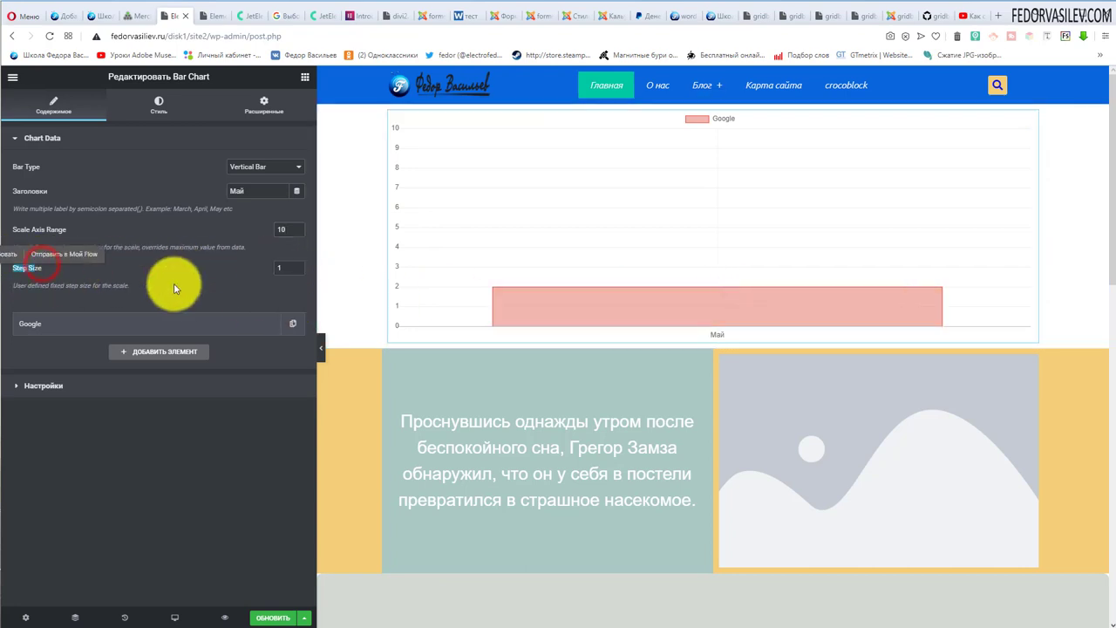
# Try a step size of 19 on the chart's axis and set it back to 1.
pyautogui.click(285, 269)
pyautogui.write('10')
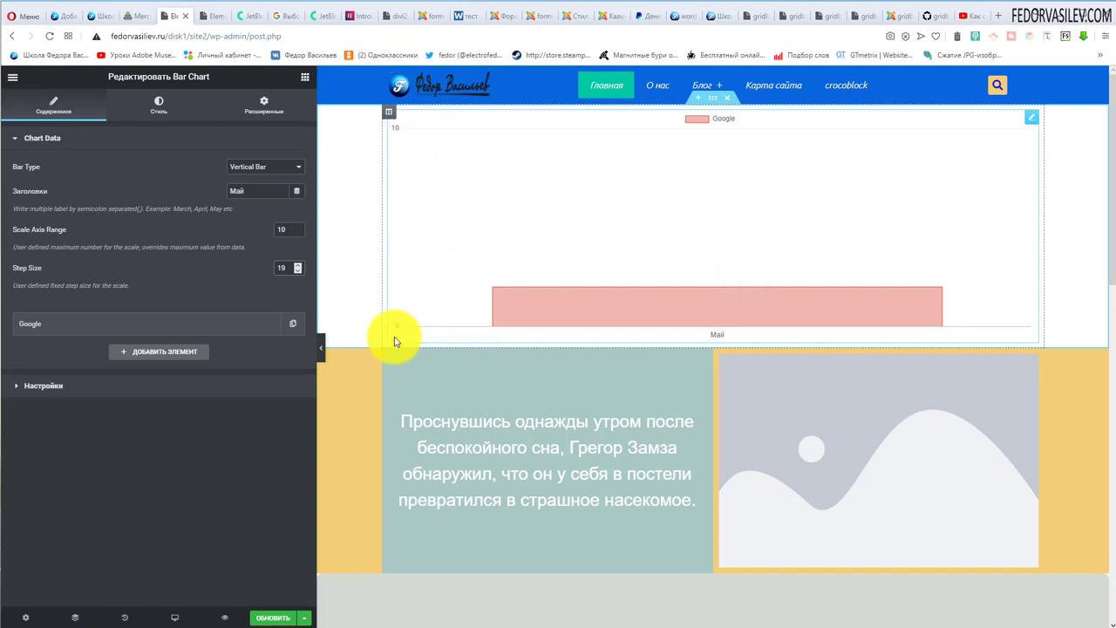
pyautogui.click(288, 267)
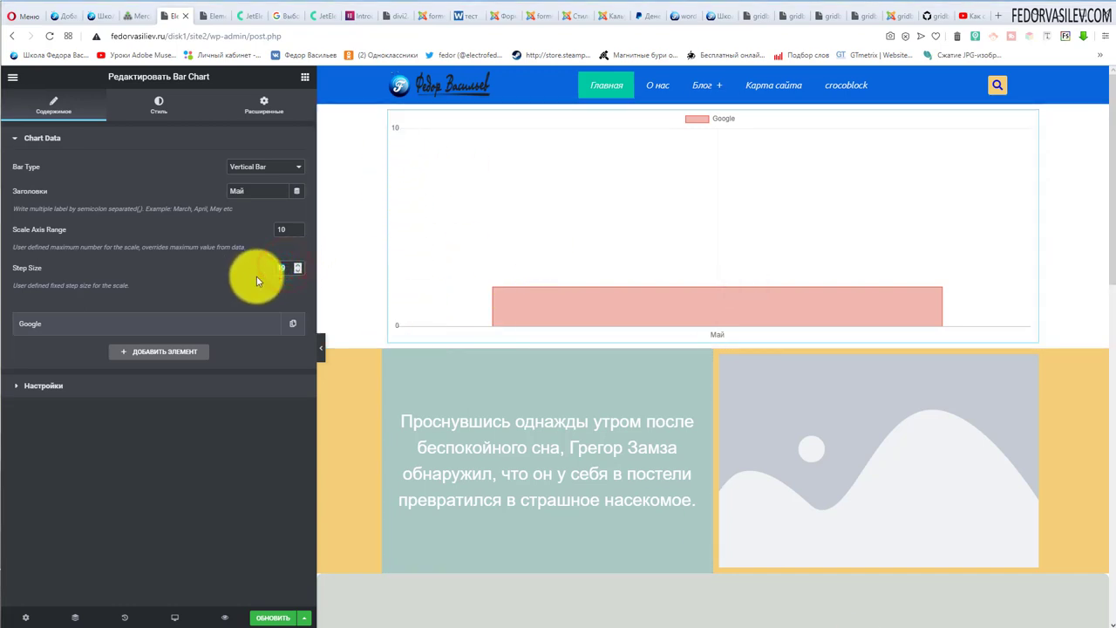
pyautogui.press('BackSpace')
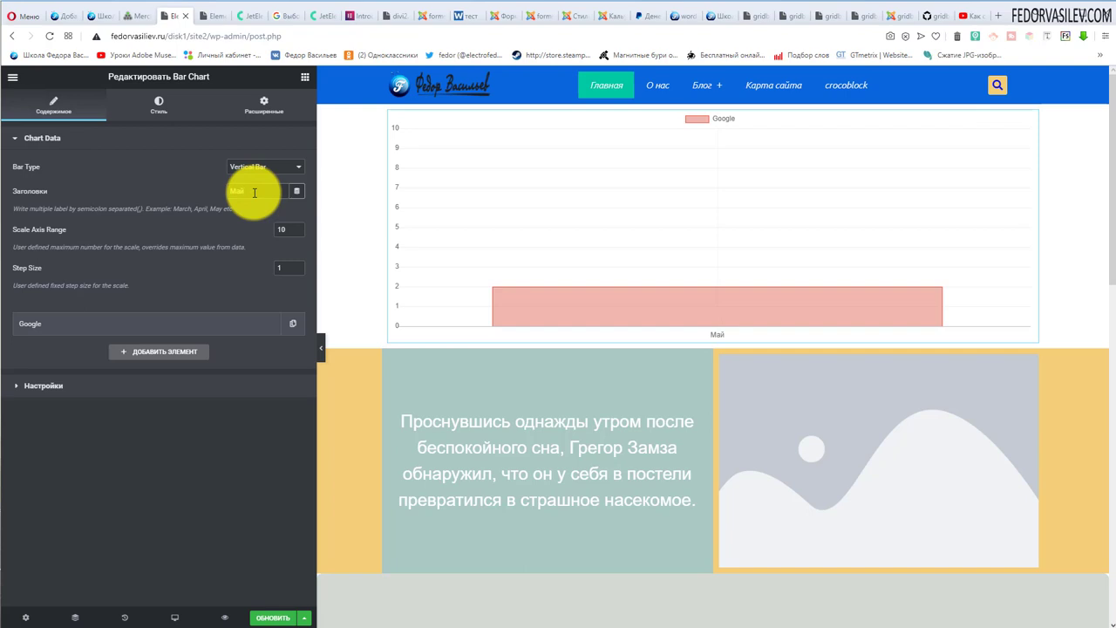
# Add Июнь as a second chart label after Май.
pyautogui.click(255, 192)
pyautogui.write('; Июнь')
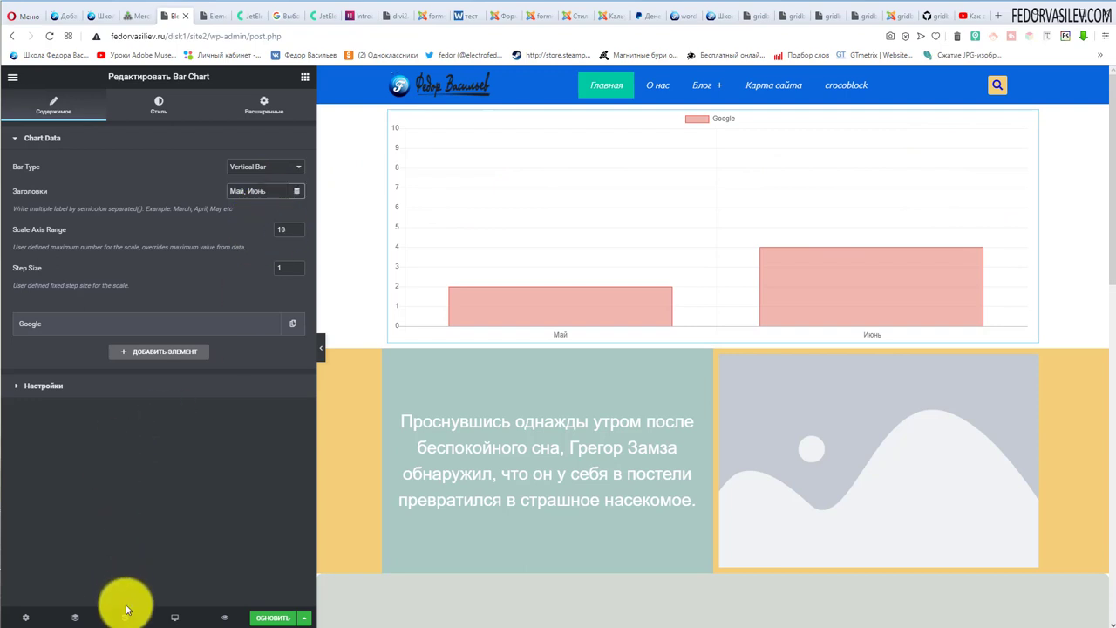
# Preview the bar chart at tablet and phone sizes, return to the desktop view and inspect the bars.
pyautogui.click(170, 616)
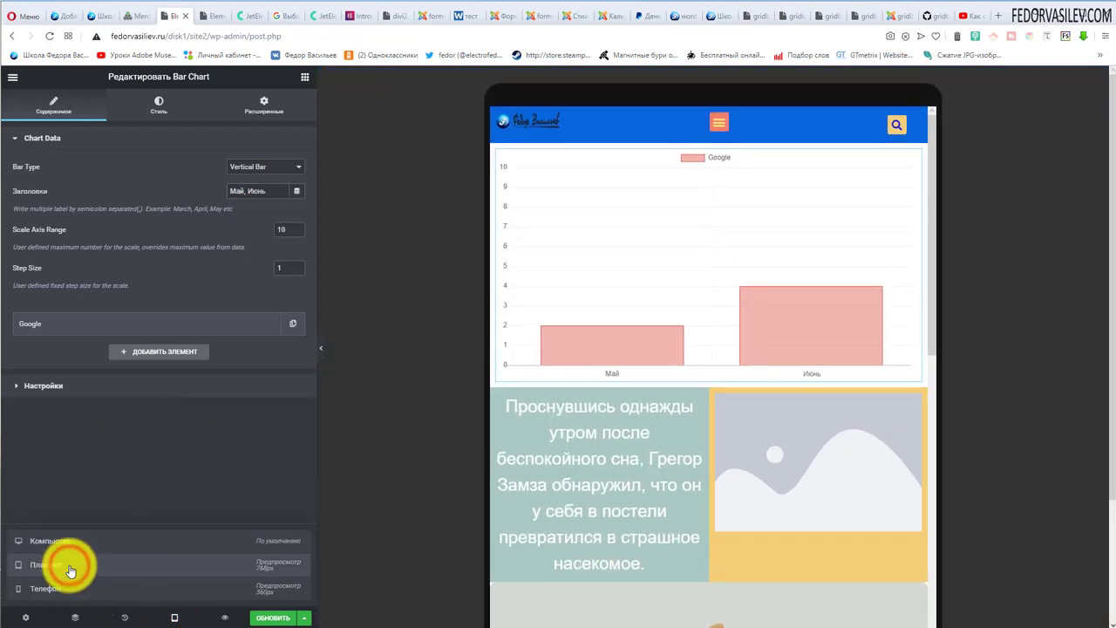
pyautogui.click(57, 589)
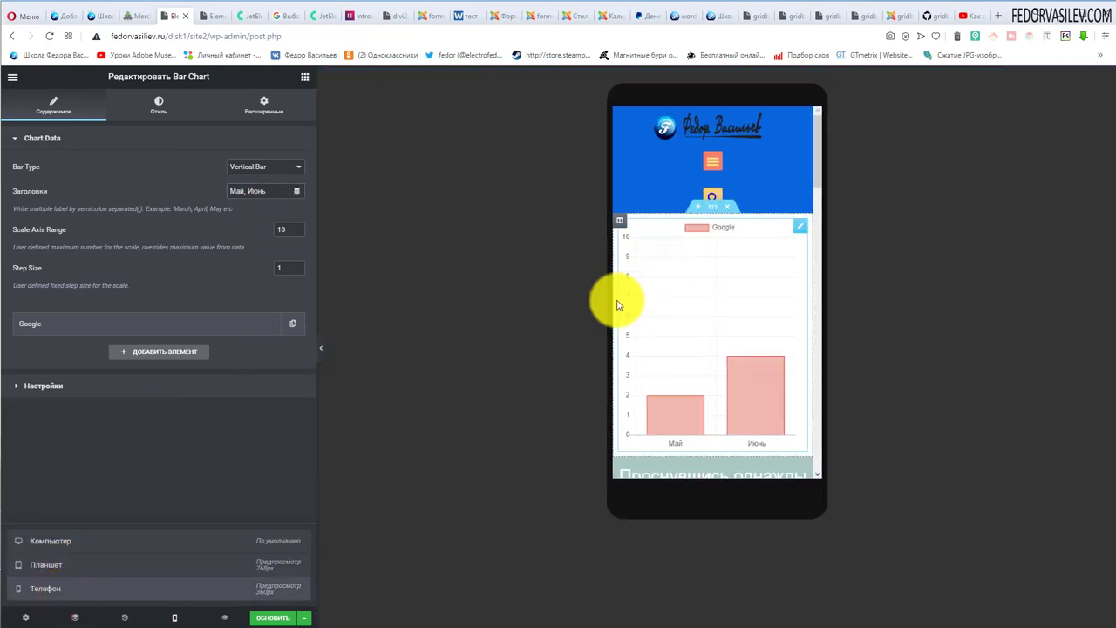
pyautogui.click(119, 544)
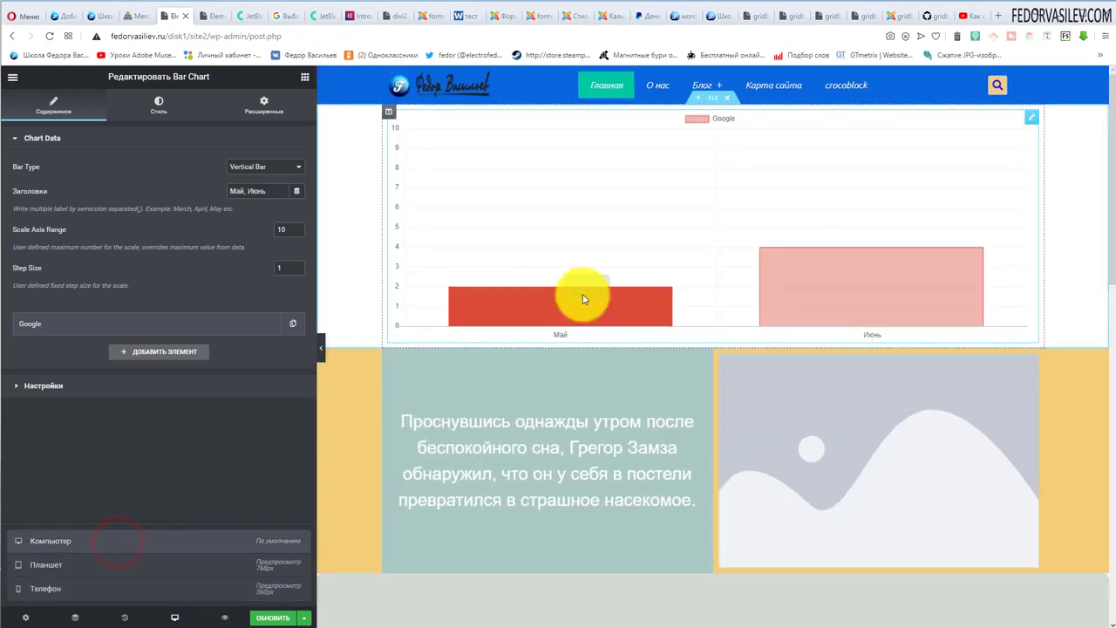
pyautogui.moveTo(637, 301)
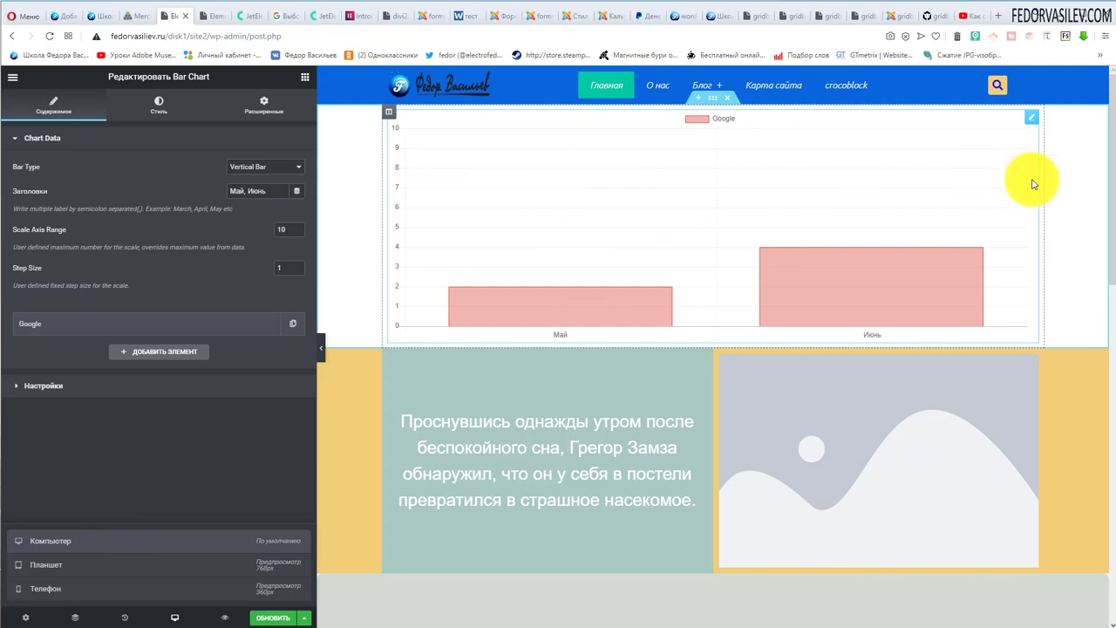
pyautogui.moveTo(527, 323)
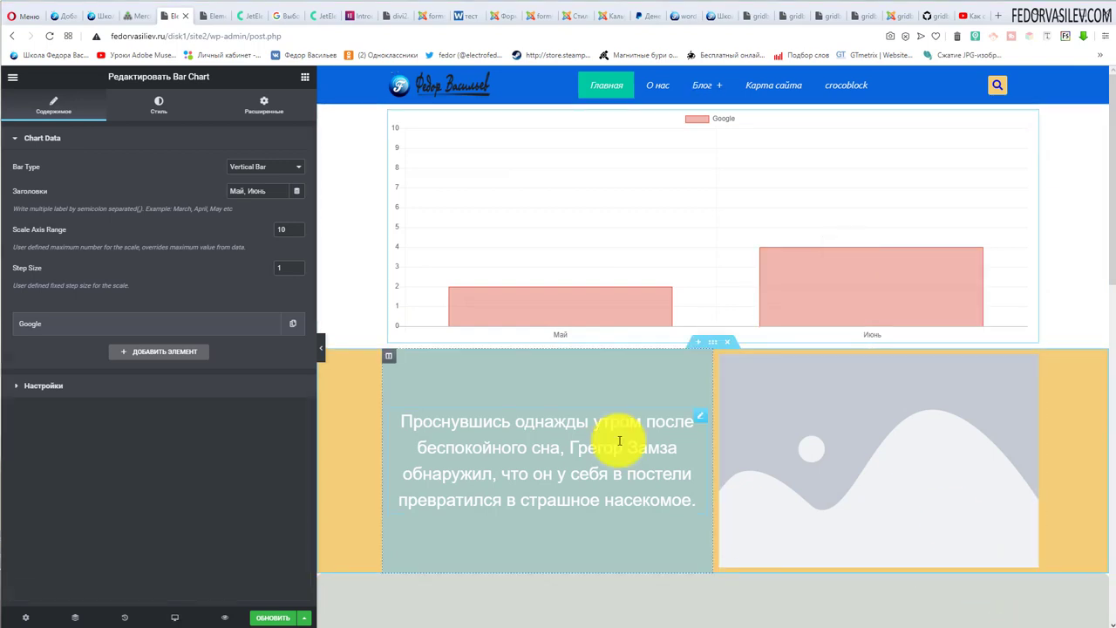
pyautogui.moveTo(481, 308)
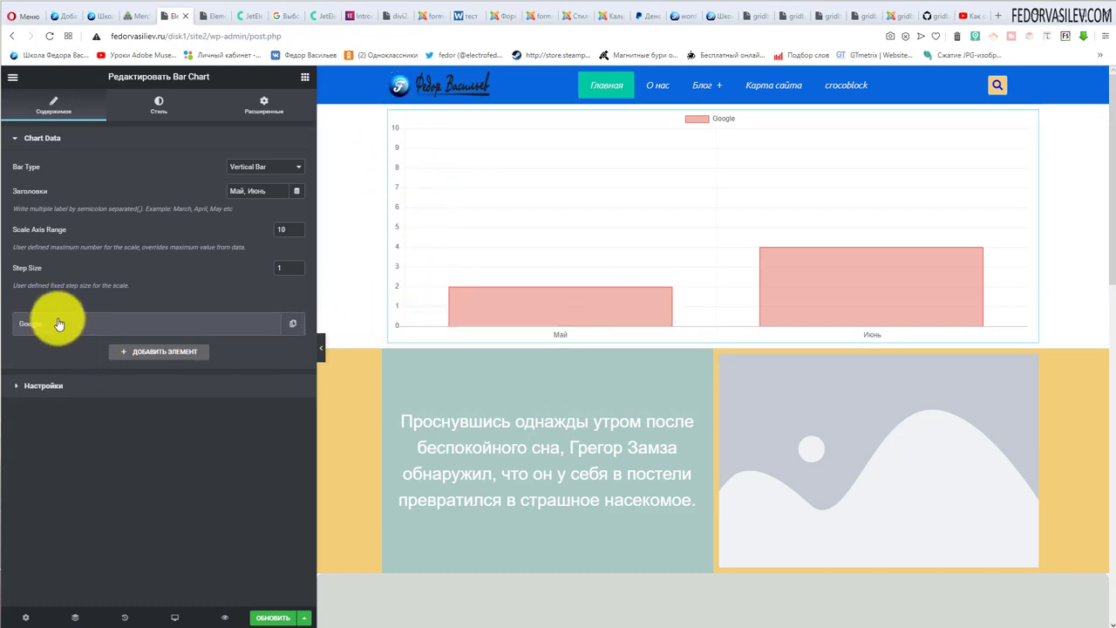
# Add an empty second data item to the chart below the Google item.
pyautogui.click(127, 322)
pyautogui.click(117, 327)
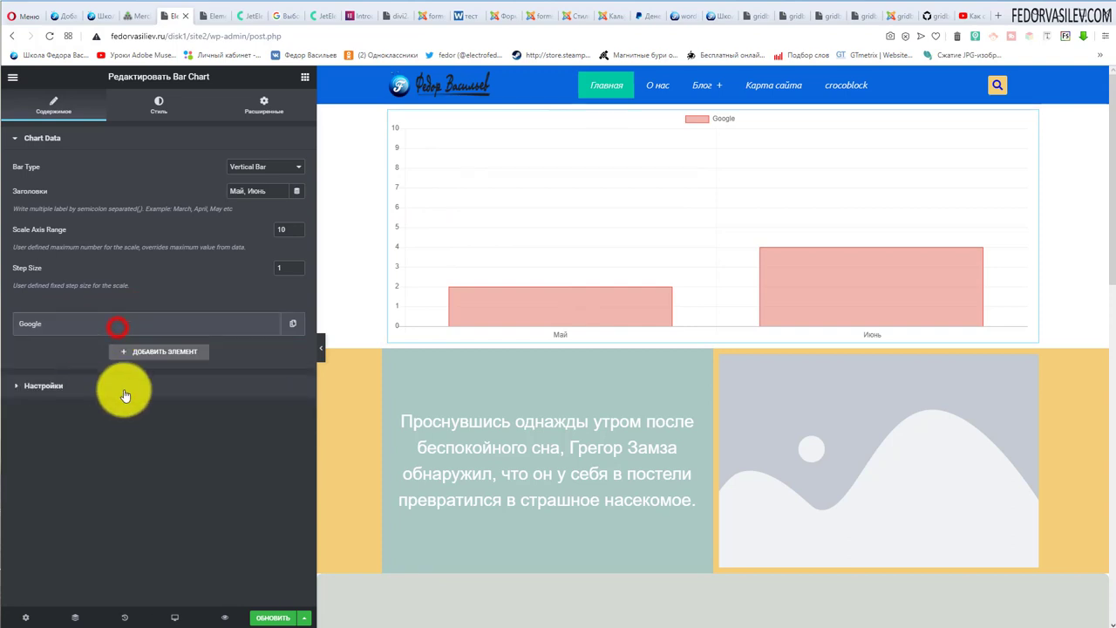
pyautogui.click(149, 354)
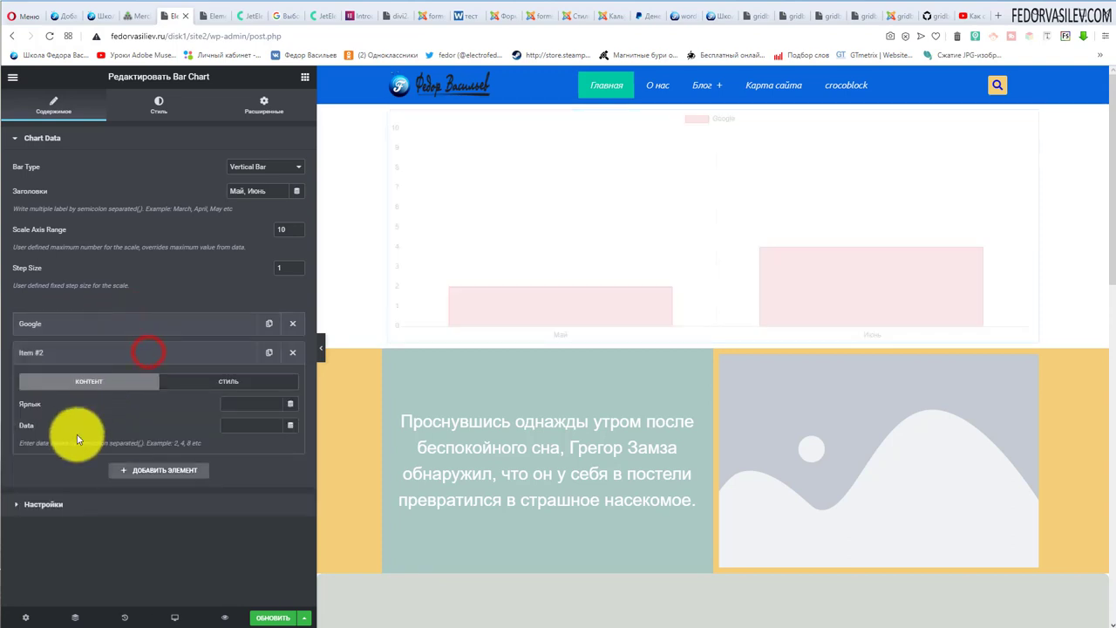
# Relabel the Google data item as демо and set its data to 1.
pyautogui.click(104, 323)
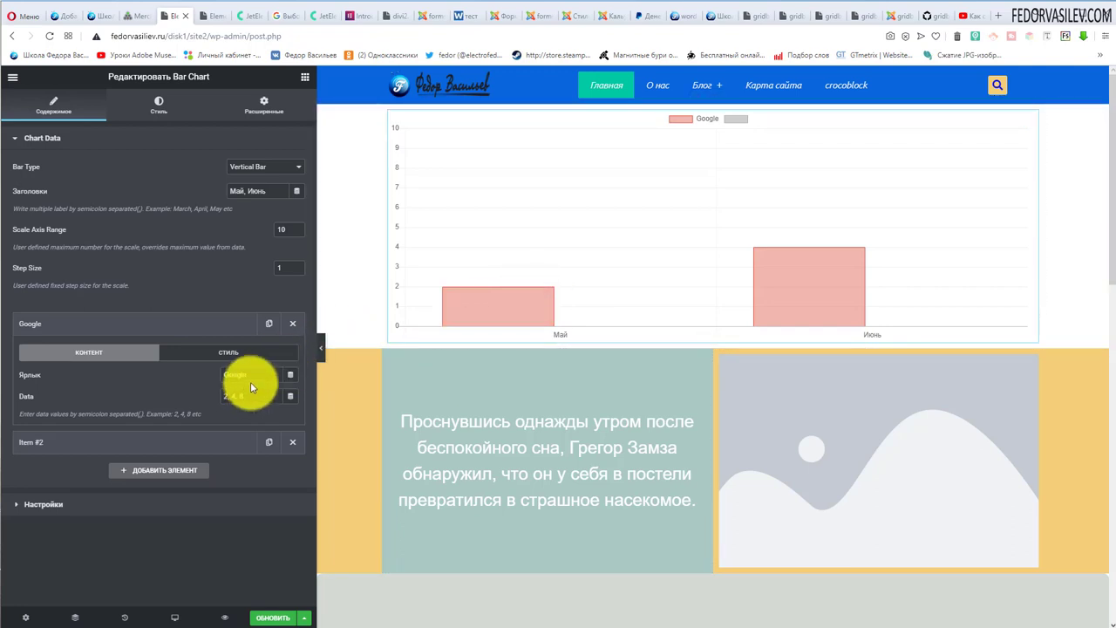
pyautogui.write('демл')
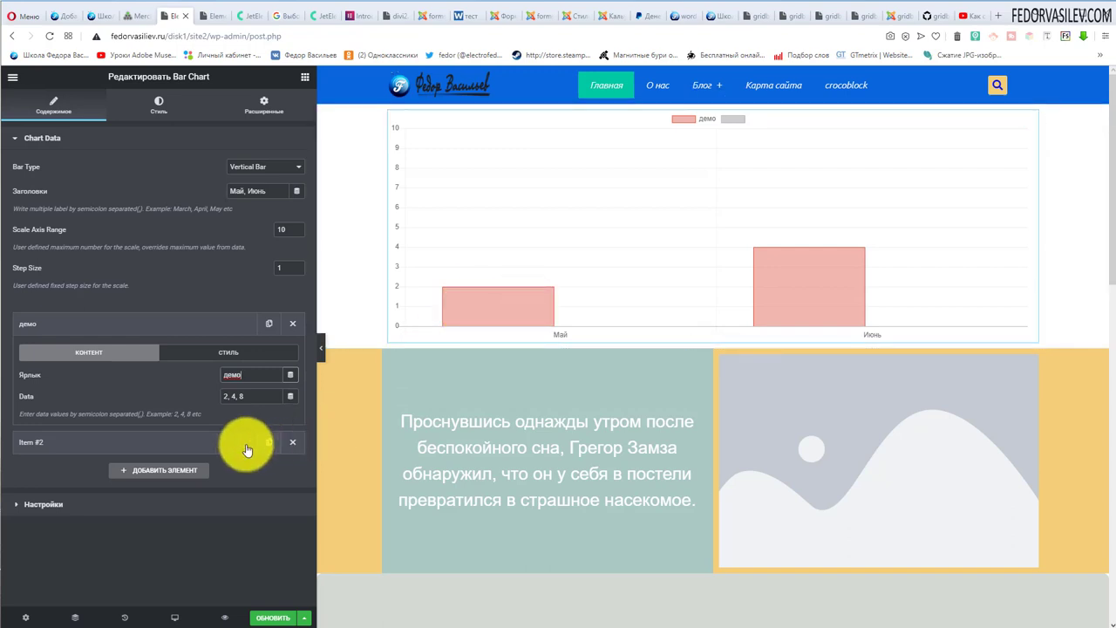
pyautogui.moveTo(242, 397); pyautogui.dragTo(208, 399)
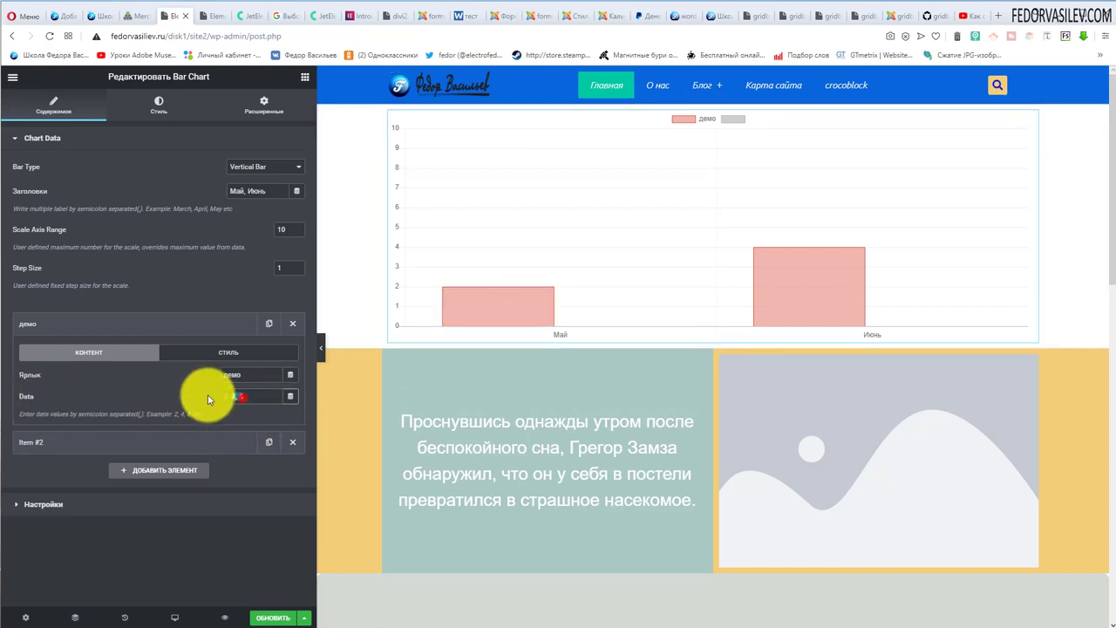
pyautogui.write('1')
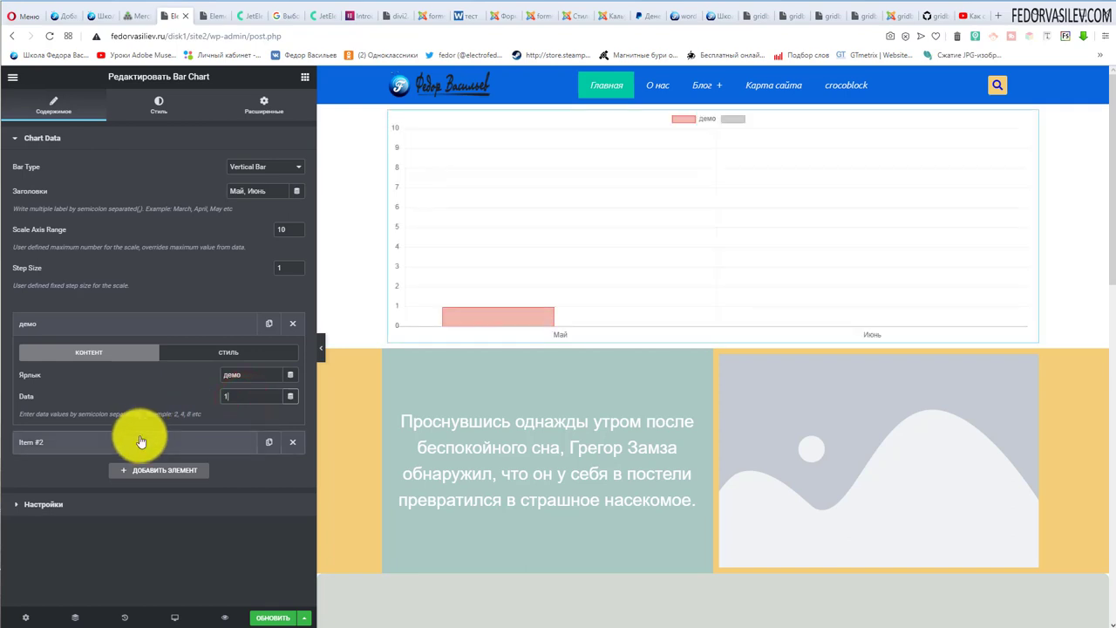
# Delete the empty second data item and set the демо item's data to 10.
pyautogui.click(293, 442)
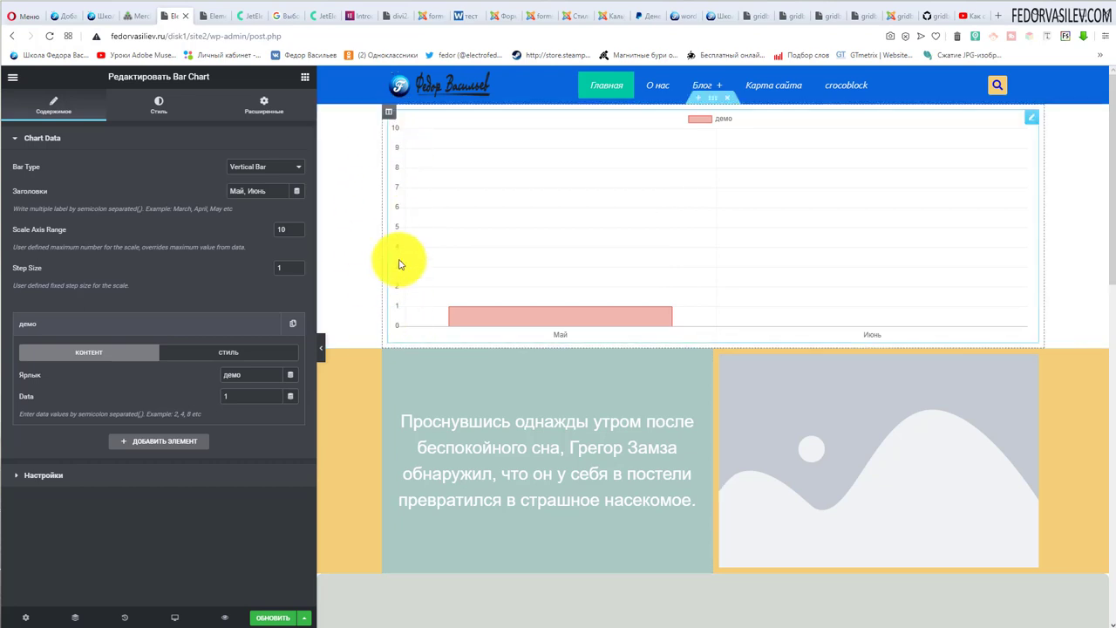
pyautogui.click(235, 397)
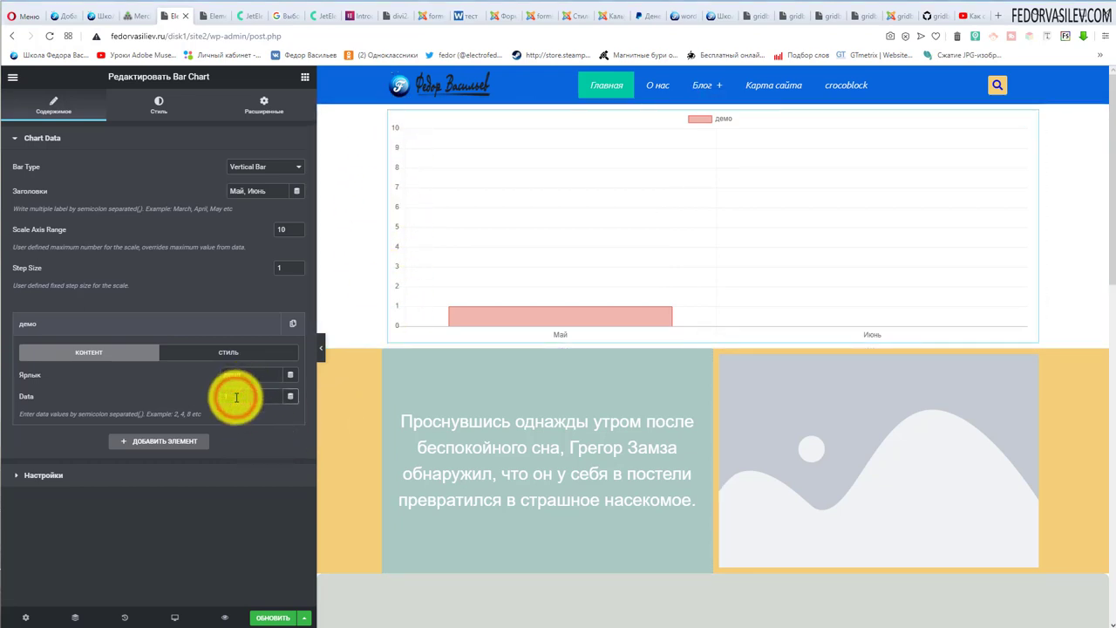
pyautogui.write('0')
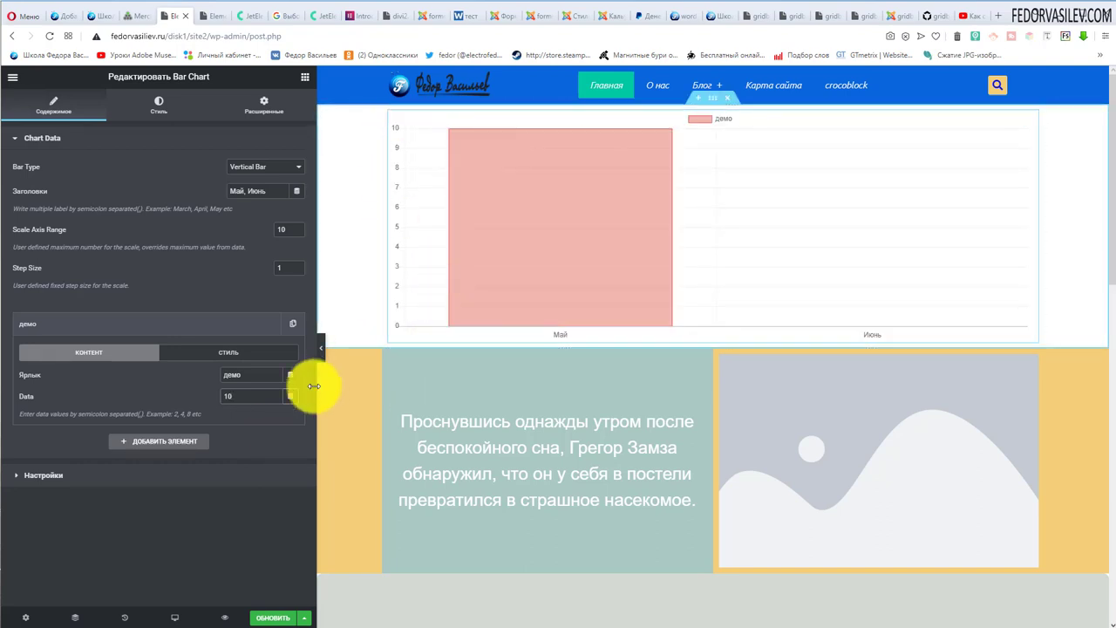
# Set the демо item's data to 5 for Май and try 6 and 7 as the Июнь value.
pyautogui.doubleClick(223, 396)
pyautogui.write('5')
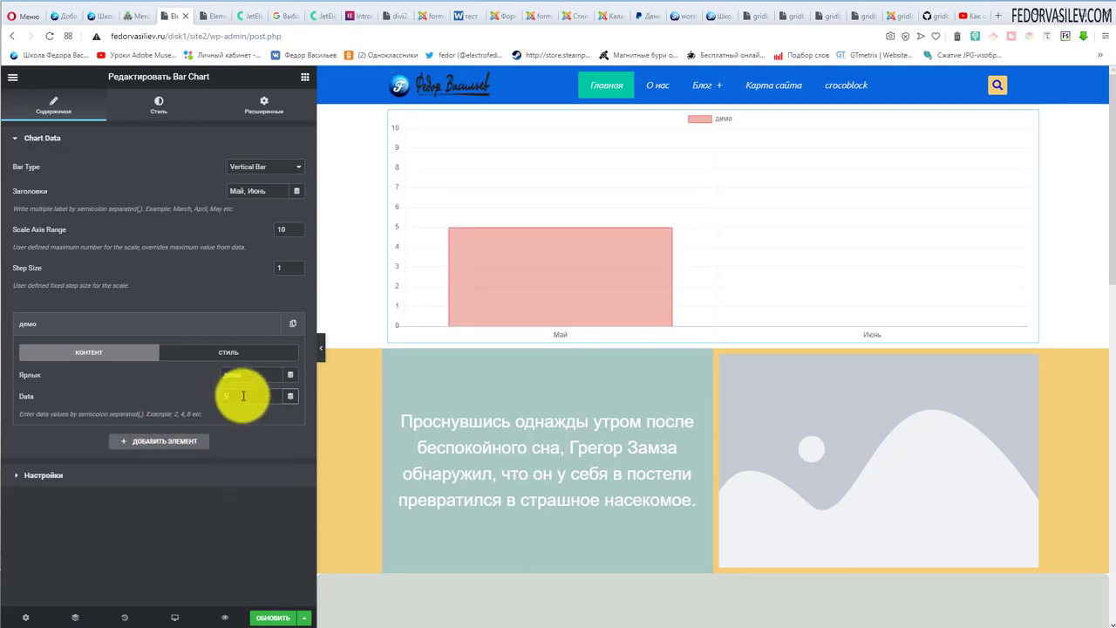
pyautogui.write(';')
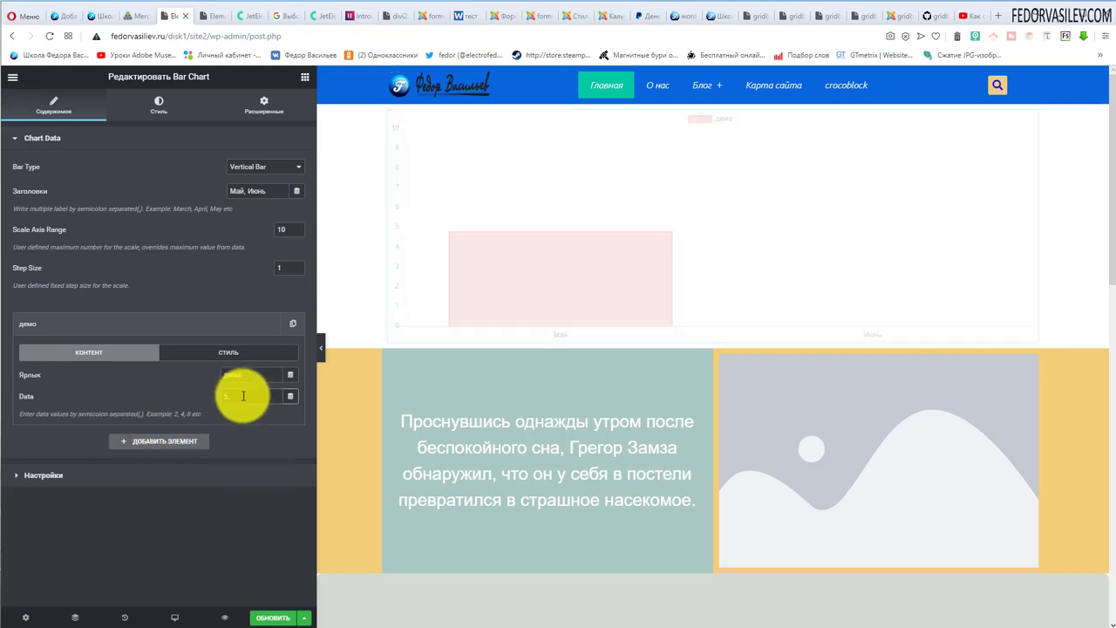
pyautogui.write(' 8')
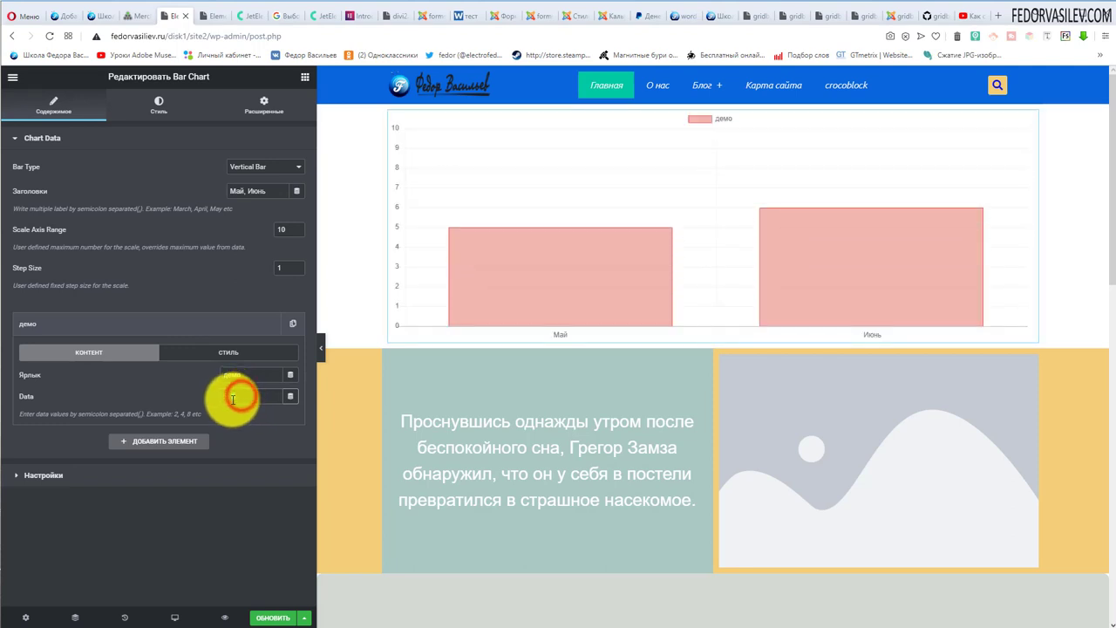
pyautogui.press('BackSpace')
pyautogui.write('7')
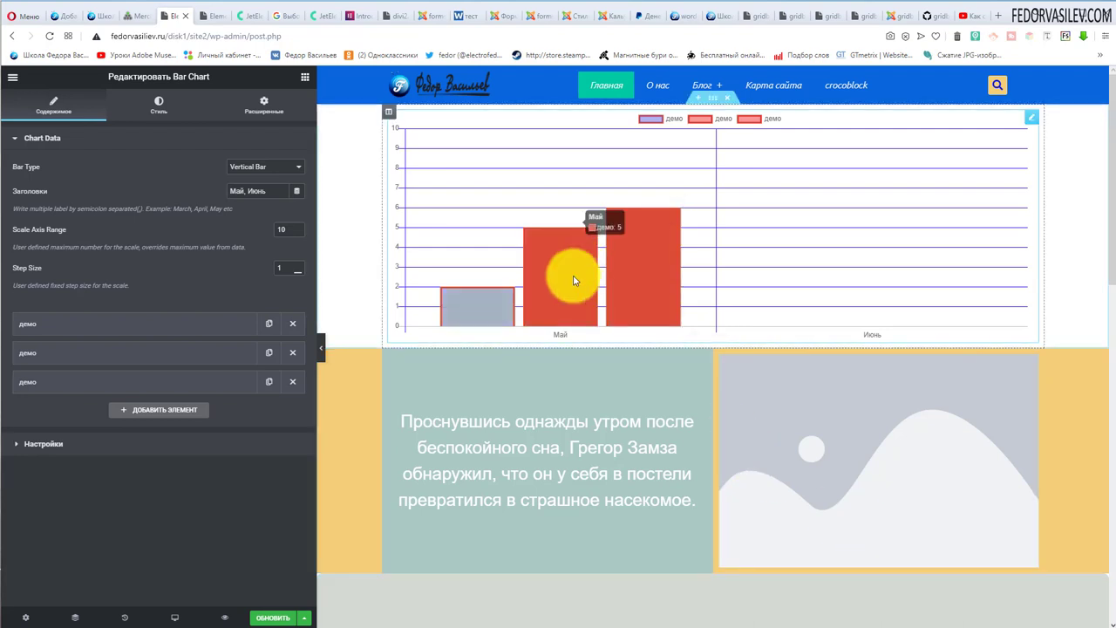
# Examine the three демо bars, the chart's label list and the first демо item's data value.
pyautogui.moveTo(639, 292)
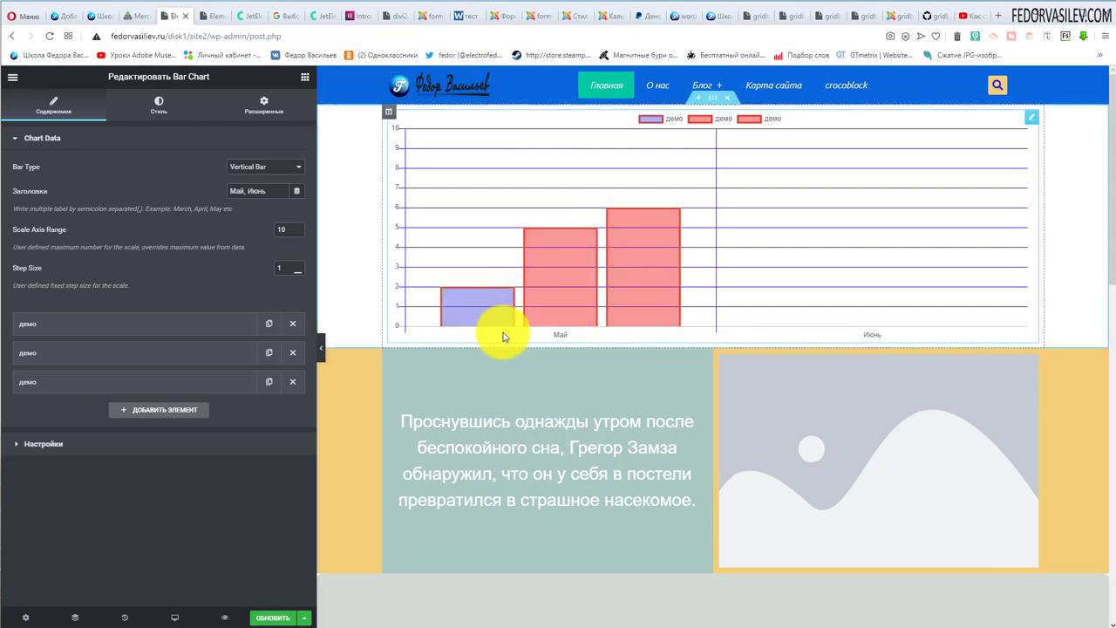
pyautogui.click(275, 189)
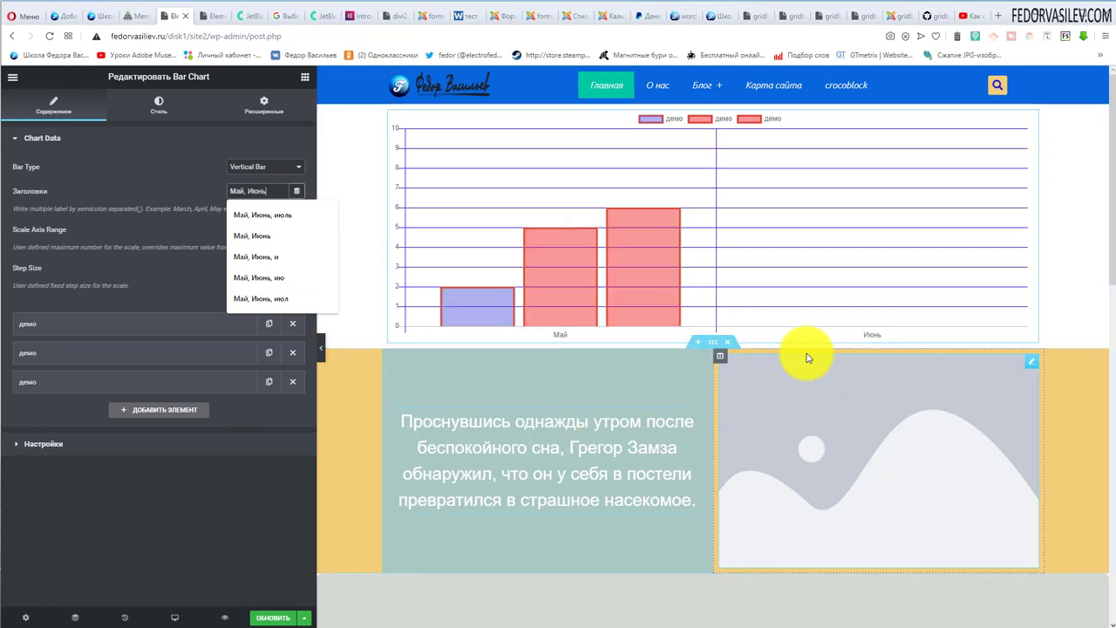
pyautogui.click(158, 190)
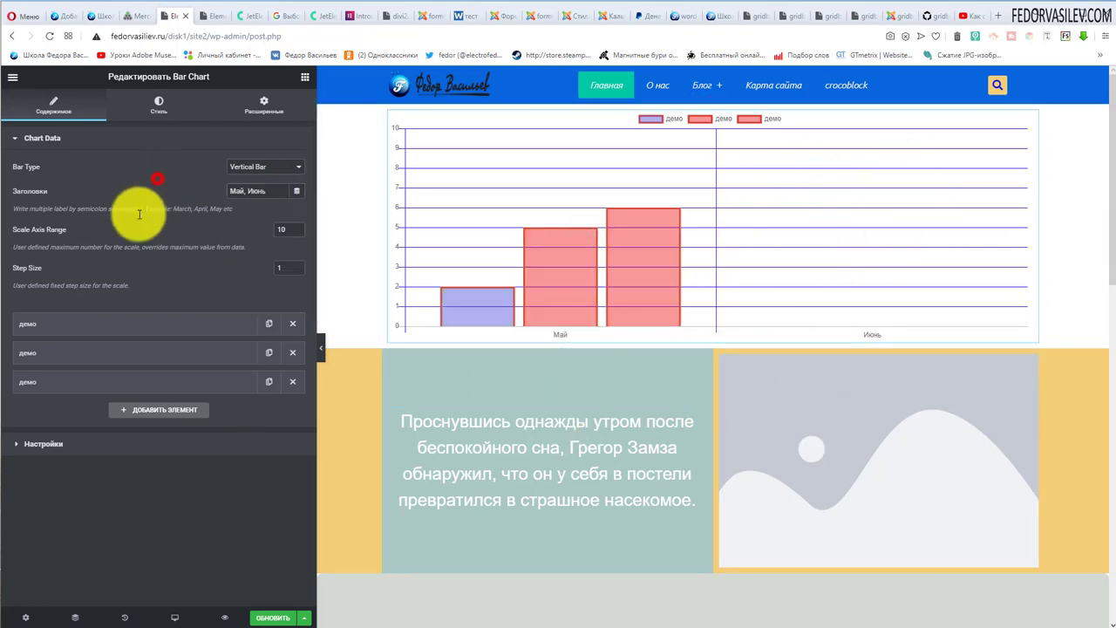
pyautogui.click(85, 324)
pyautogui.click(84, 323)
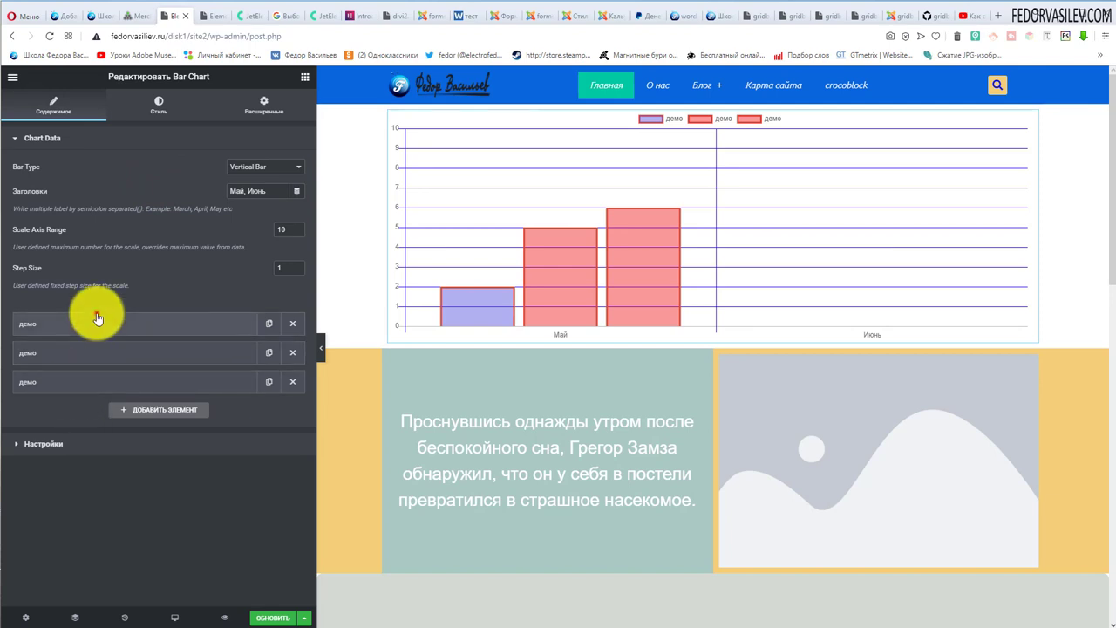
pyautogui.click(96, 314)
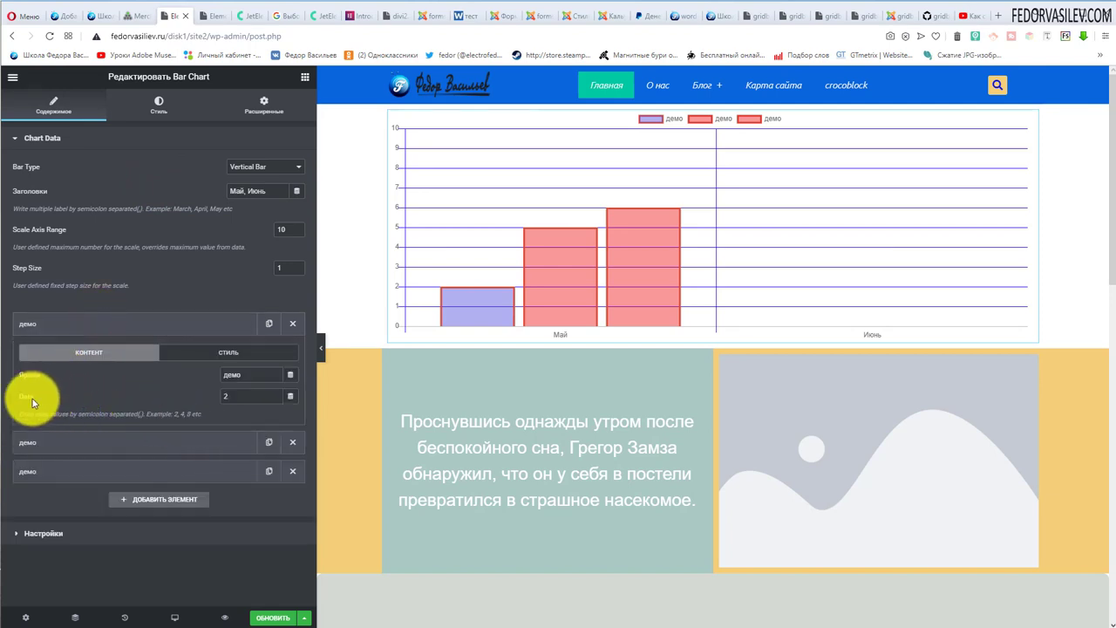
pyautogui.click(230, 398)
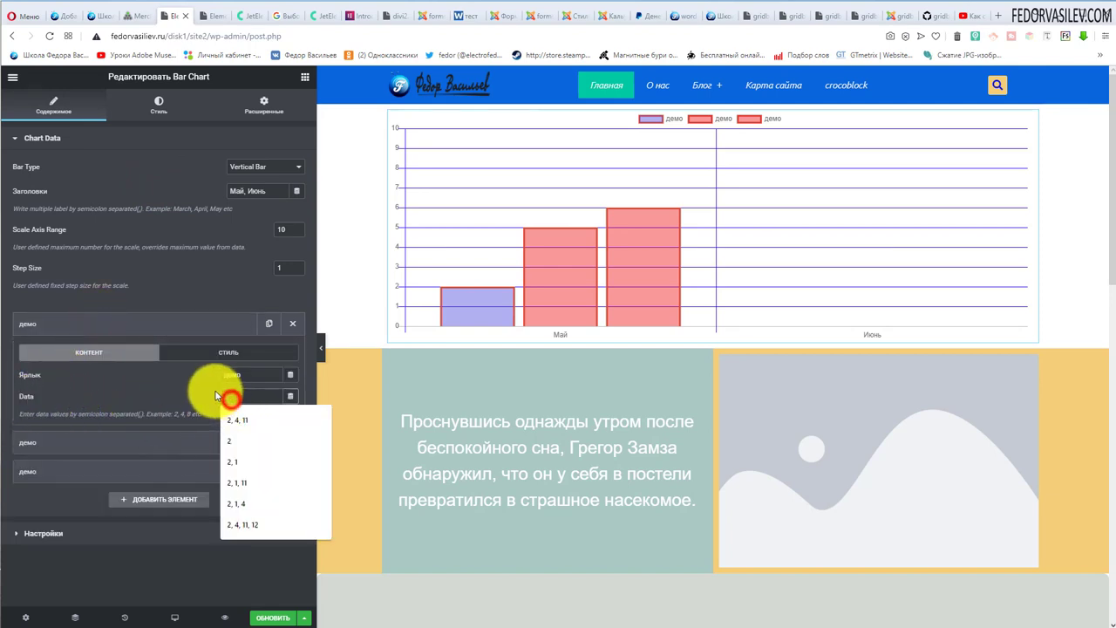
pyautogui.click(148, 325)
# Set the second демо item's background color to translucent green, rgba(0, 240, 2, 0.4).
pyautogui.click(128, 360)
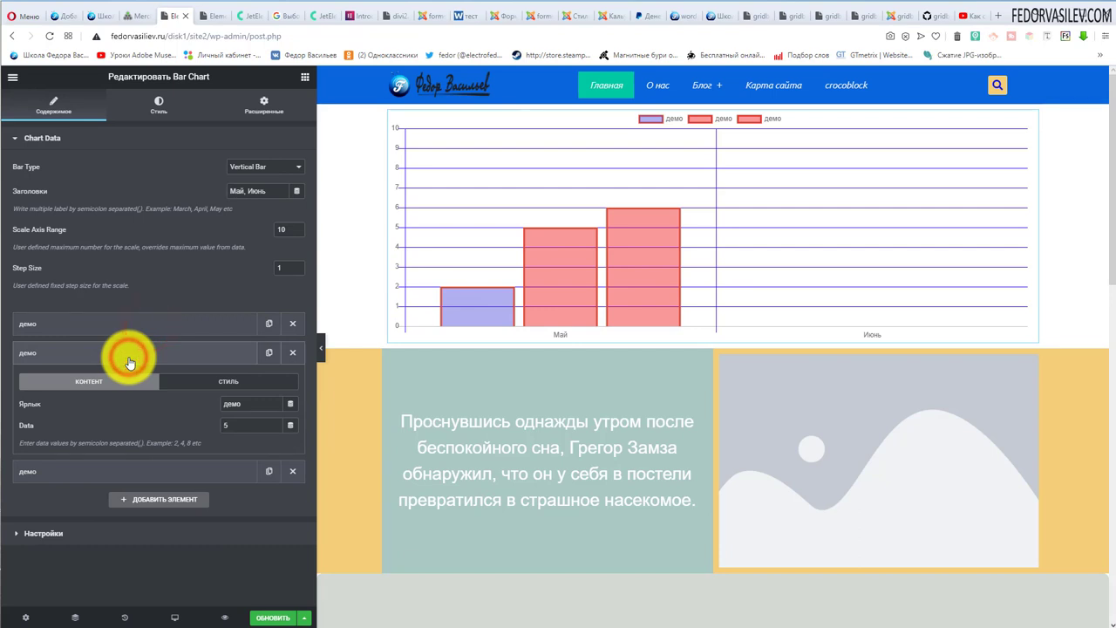
pyautogui.click(175, 381)
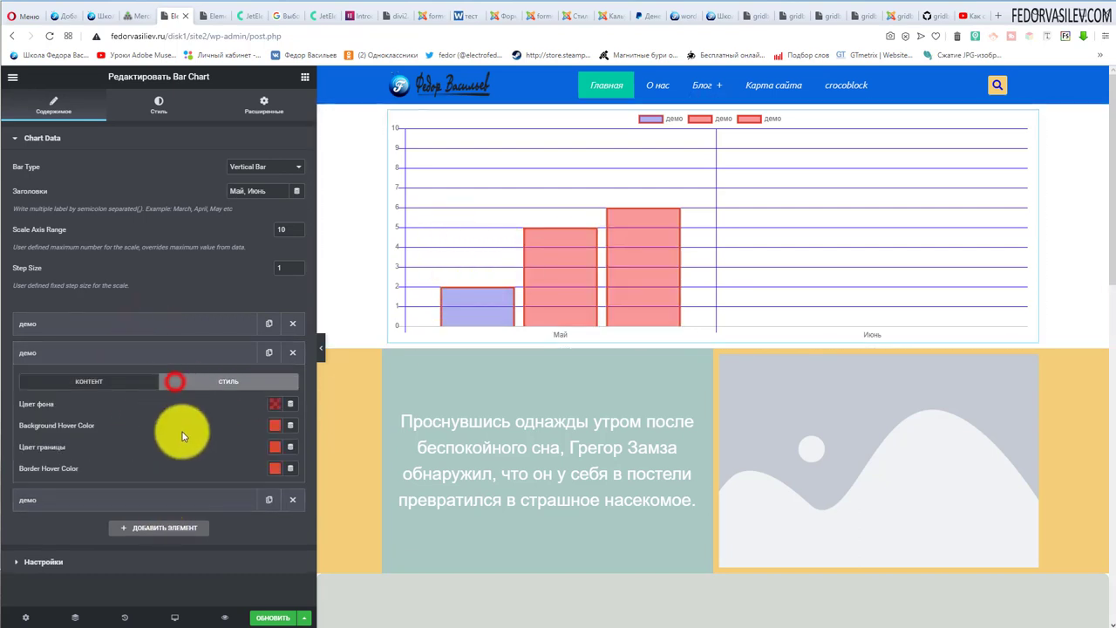
pyautogui.click(278, 406)
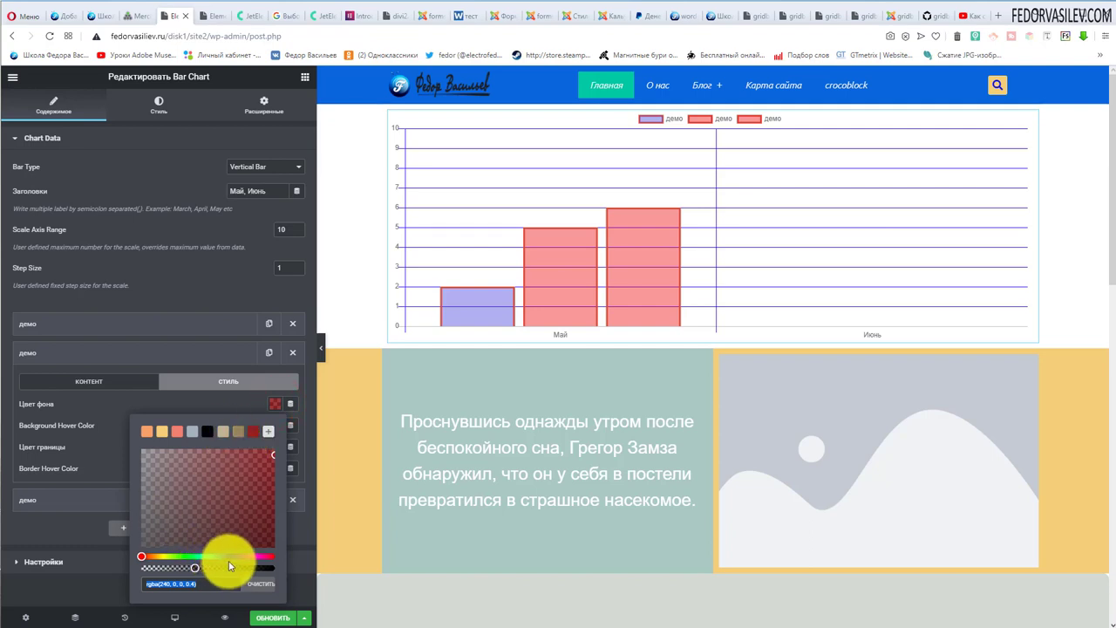
pyautogui.click(185, 555)
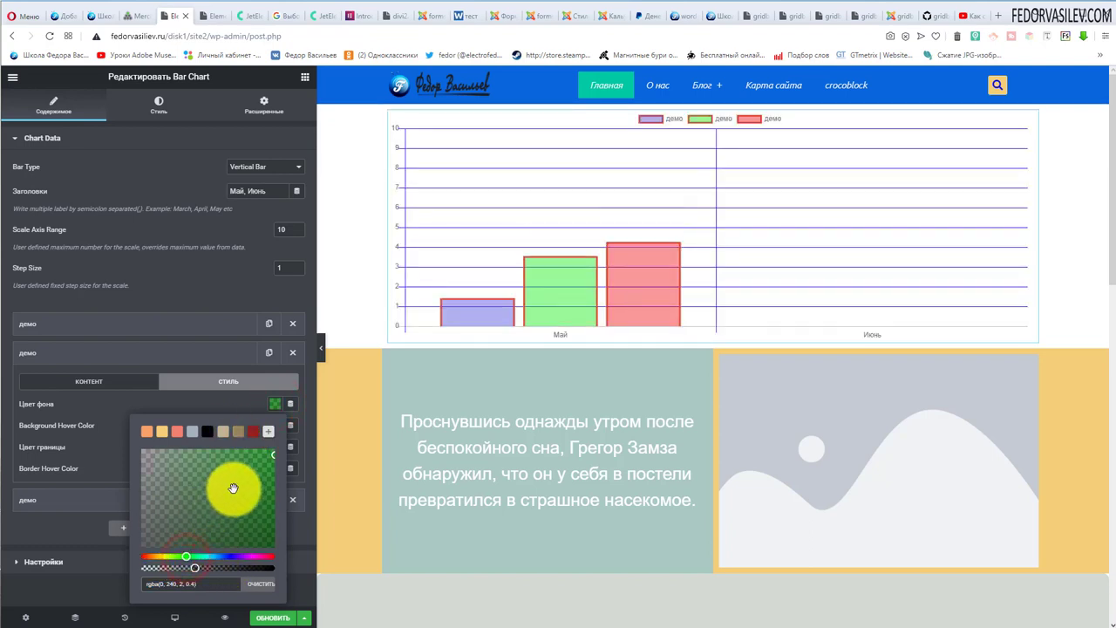
pyautogui.click(160, 352)
# Change the third демо item's background color to a translucent magenta with 0.4 opacity.
pyautogui.click(122, 383)
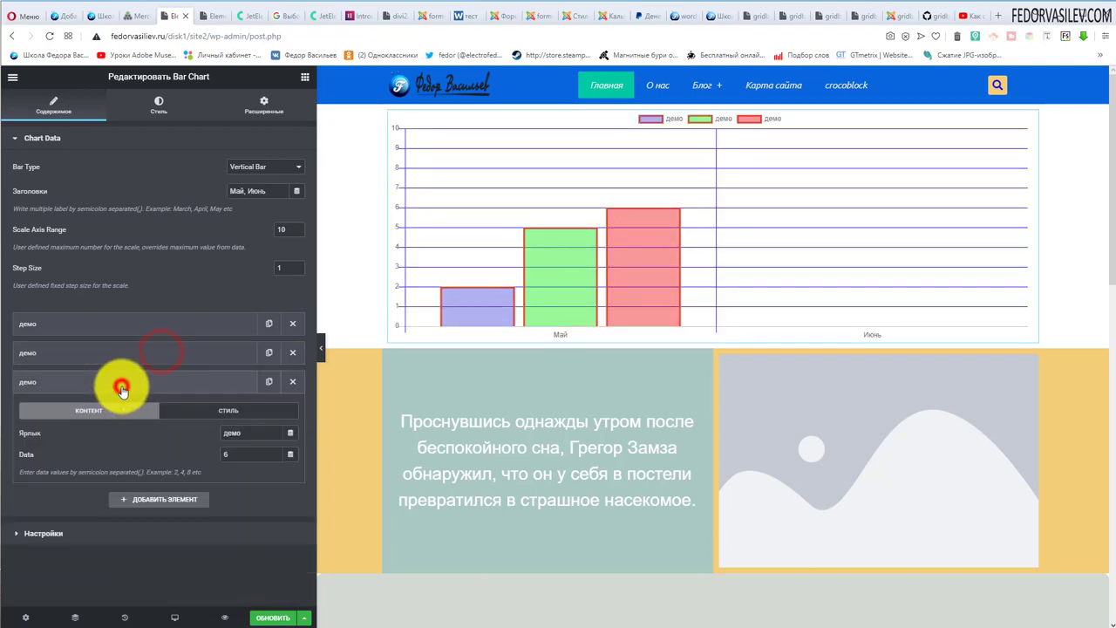
pyautogui.doubleClick(240, 453)
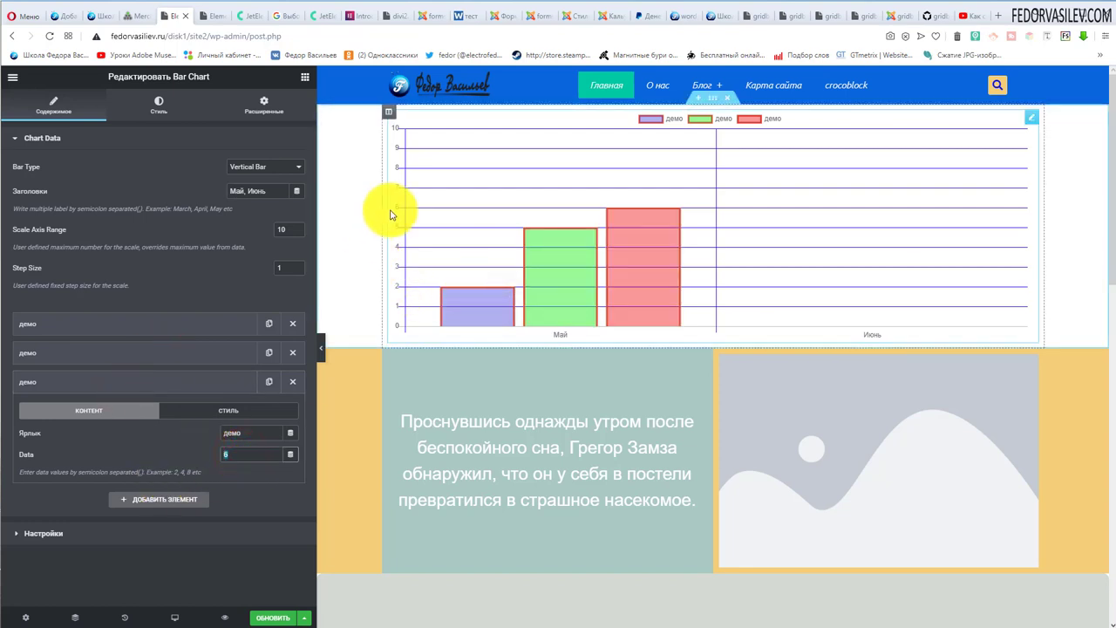
pyautogui.click(238, 413)
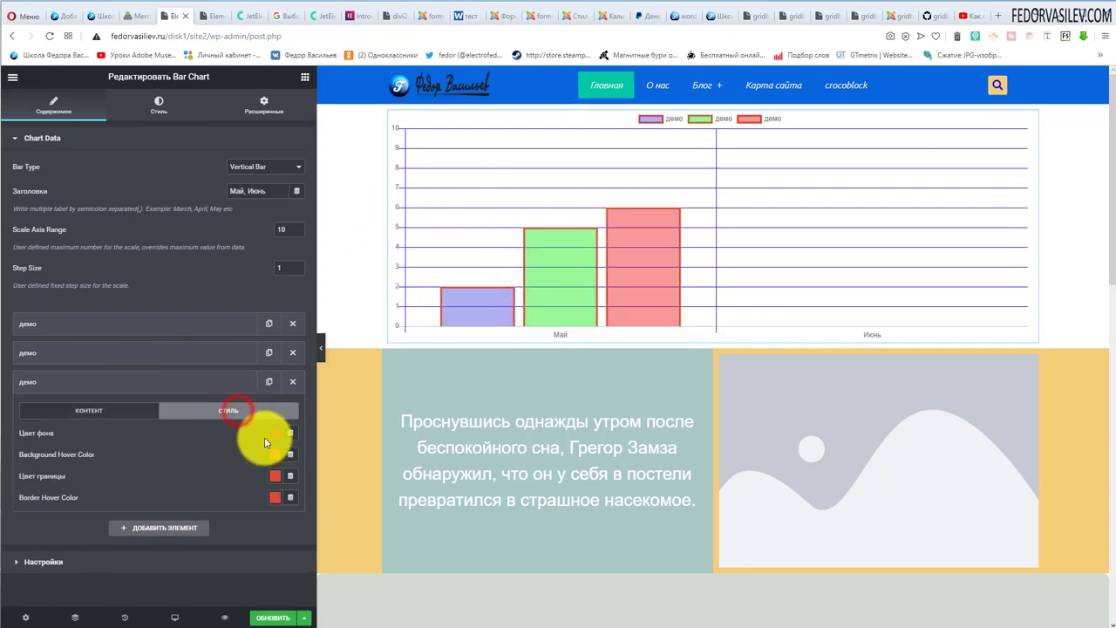
pyautogui.click(274, 434)
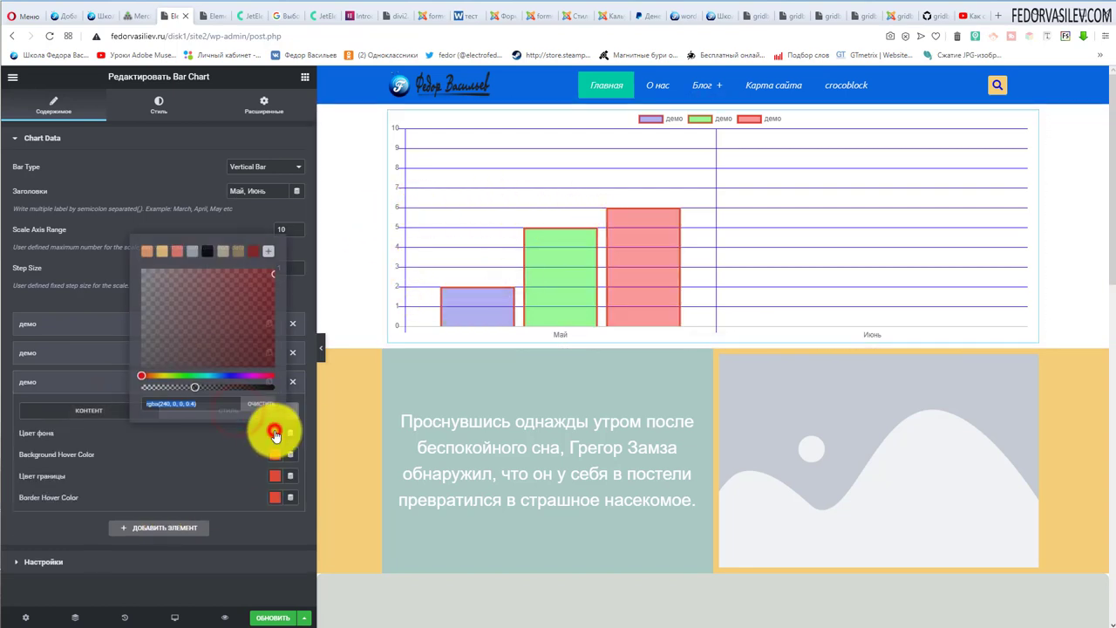
pyautogui.click(252, 378)
pyautogui.moveTo(257, 301); pyautogui.dragTo(270, 273)
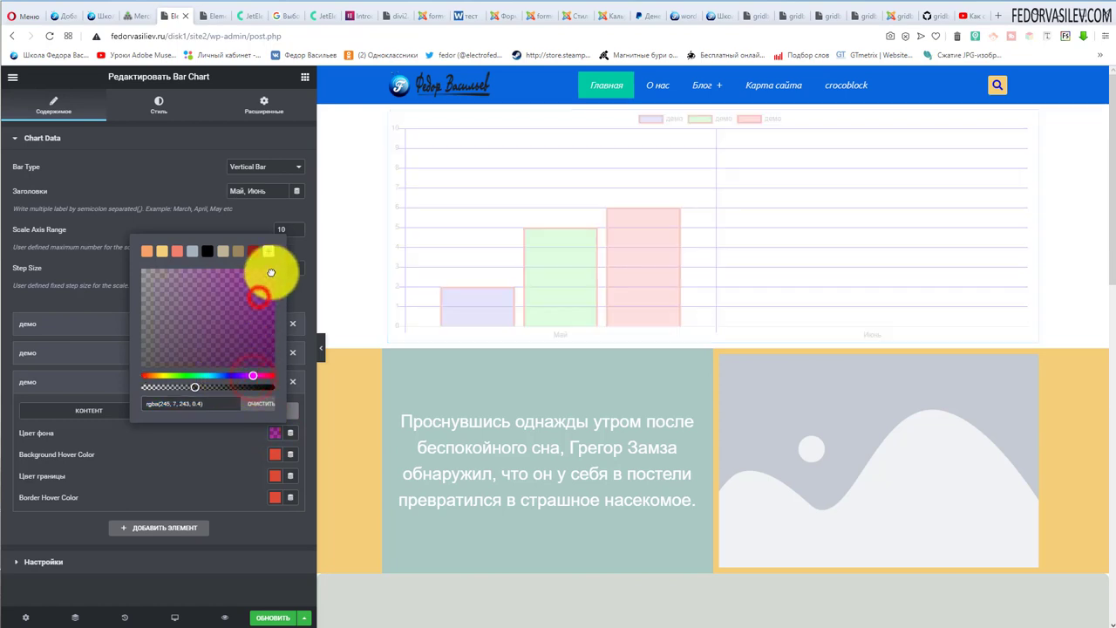
# Make the third демо item's magenta background fully opaque and collapse the item.
pyautogui.moveTo(209, 386); pyautogui.dragTo(270, 388)
pyautogui.click(178, 474)
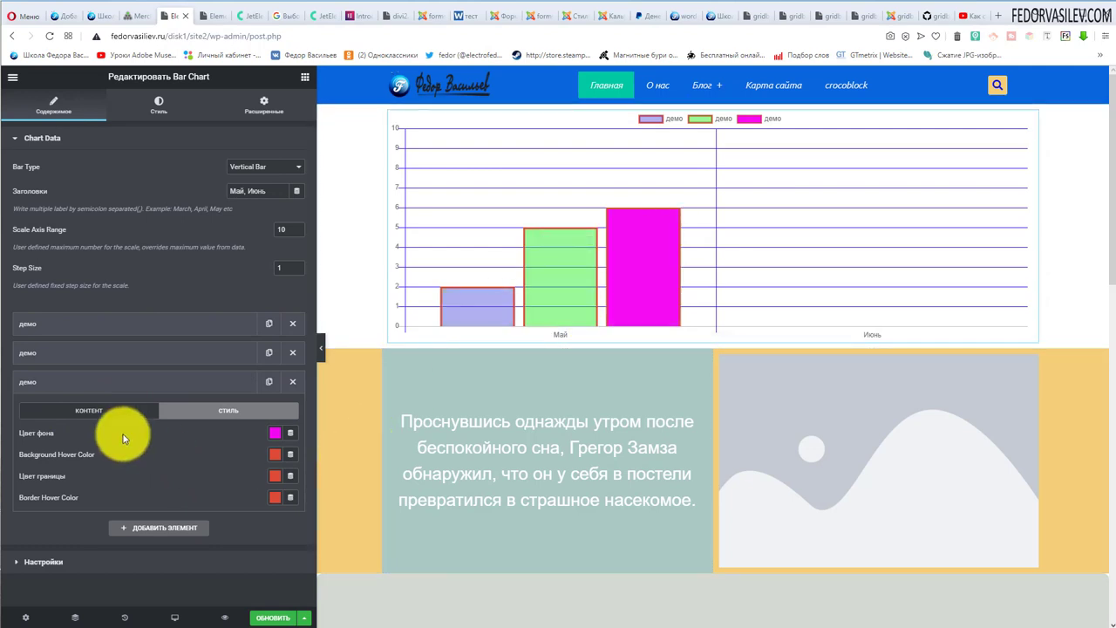
pyautogui.click(135, 375)
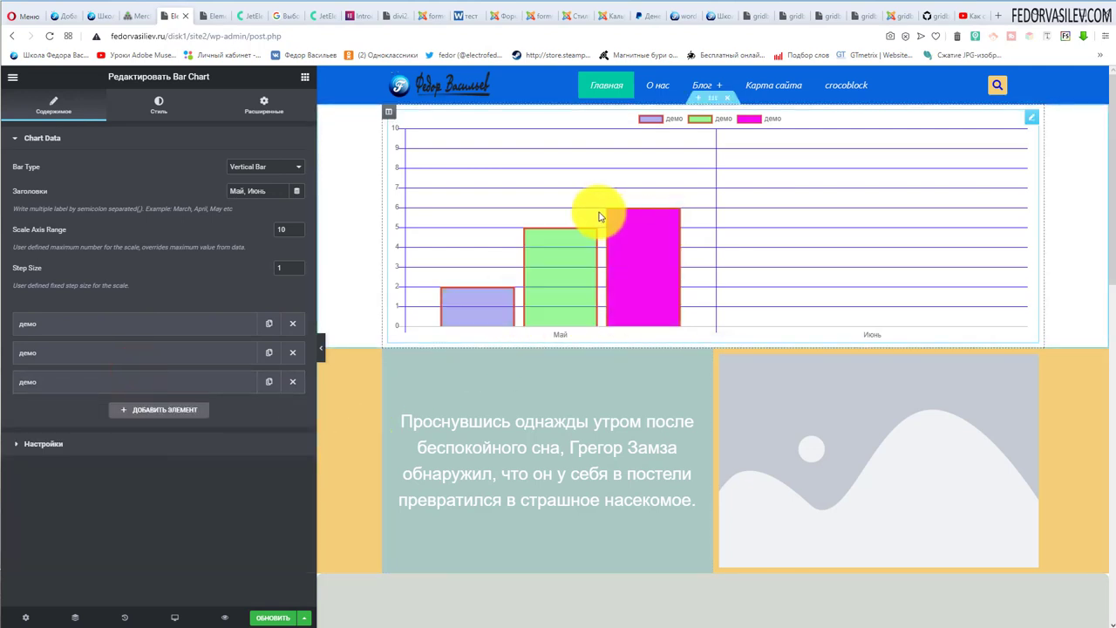
# Add a fourth chart item labelled 333 with a data value of 8.
pyautogui.click(138, 411)
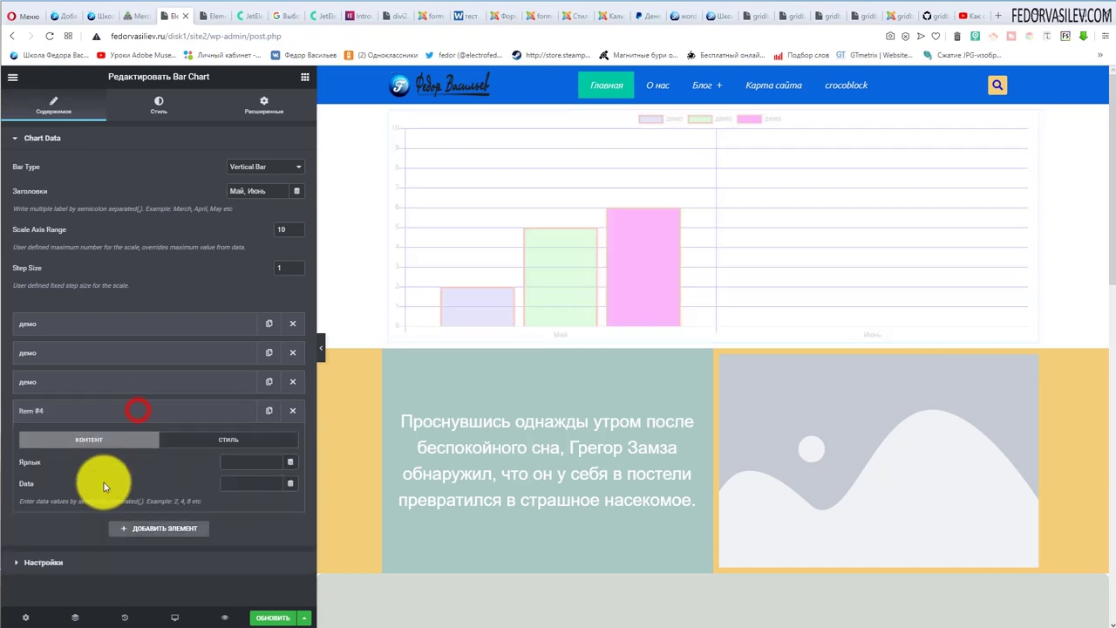
pyautogui.click(230, 464)
pyautogui.write('333')
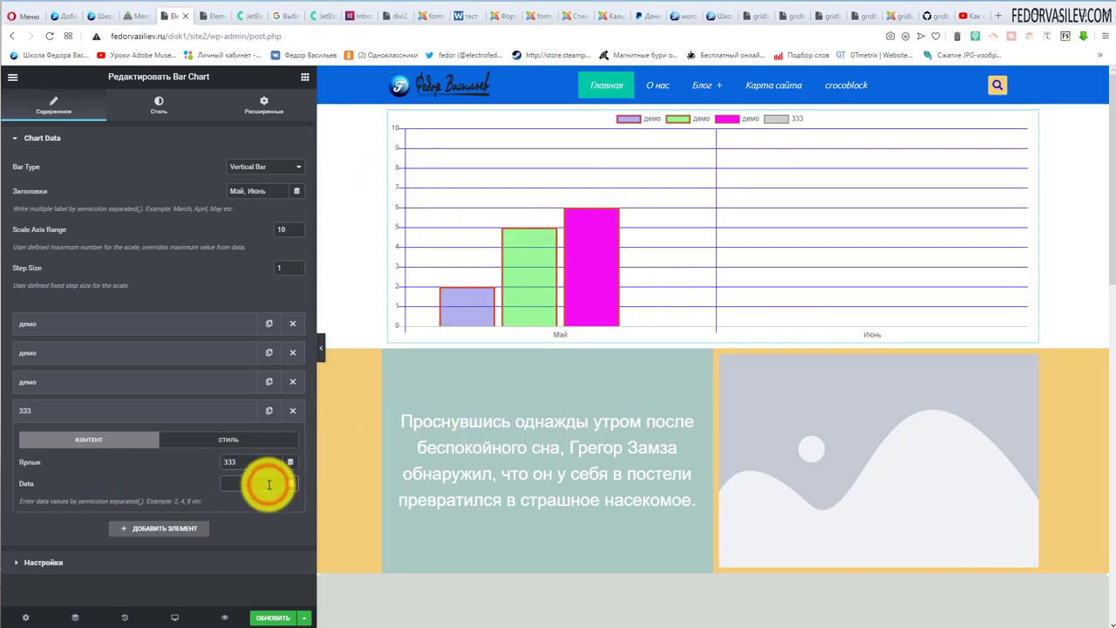
pyautogui.write('8')
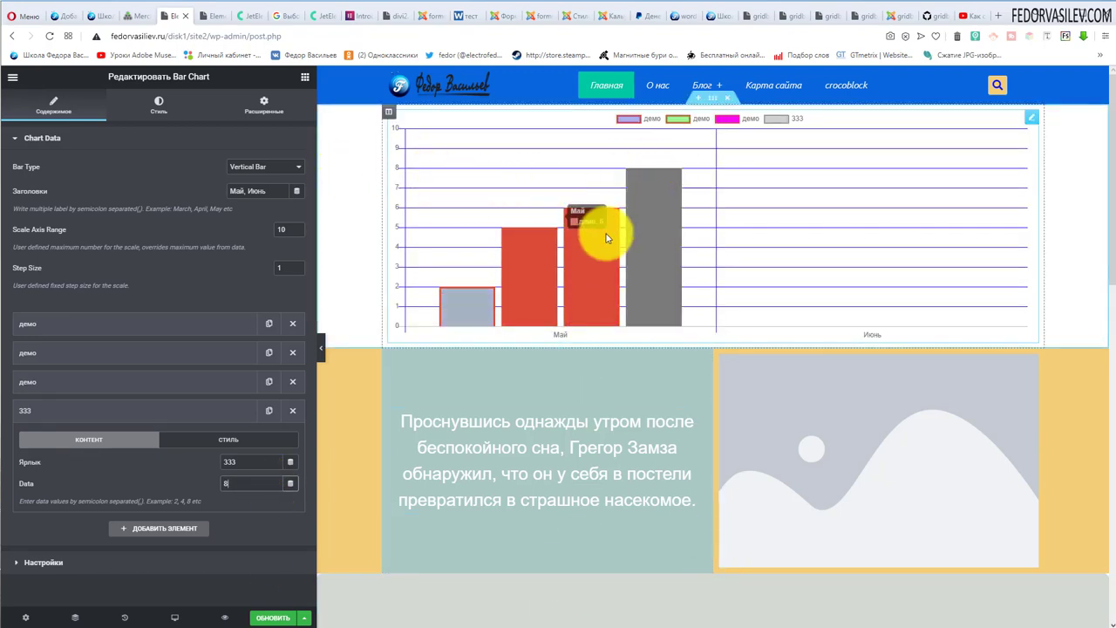
pyautogui.click(186, 413)
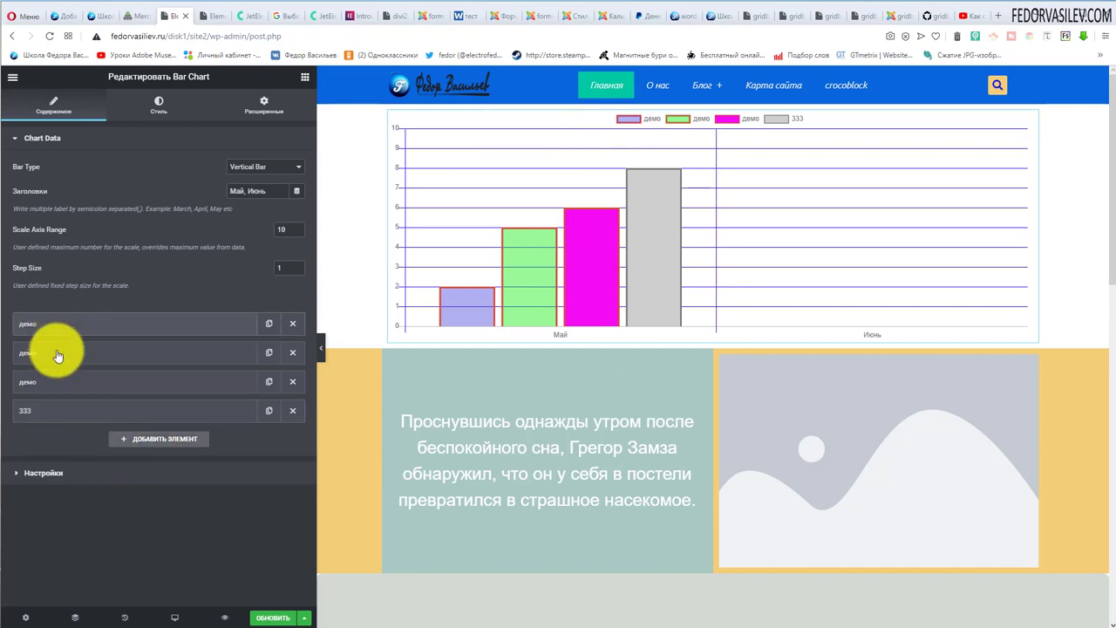
# Extend the 333 item's data to 8, 5 to give it a bar for Июнь.
pyautogui.moveTo(660, 197)
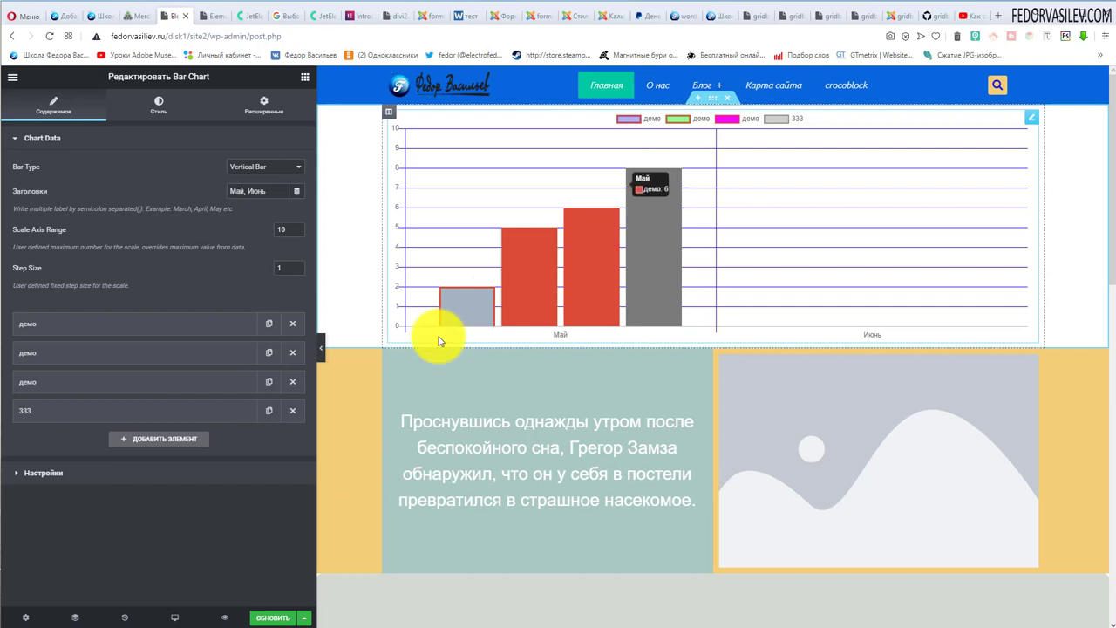
pyautogui.click(122, 406)
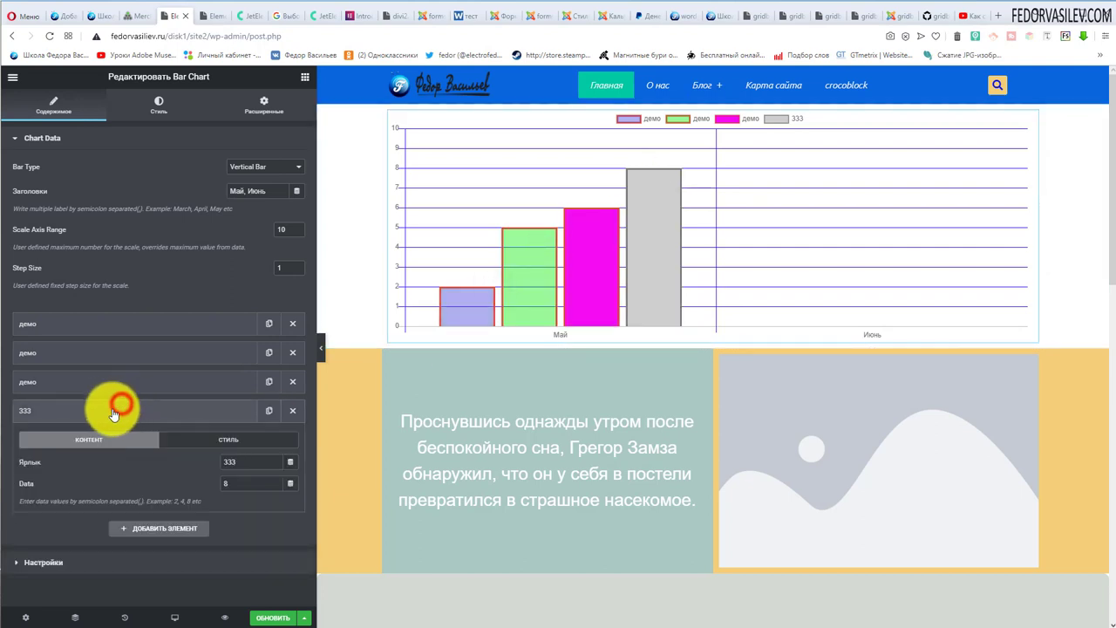
pyautogui.click(227, 484)
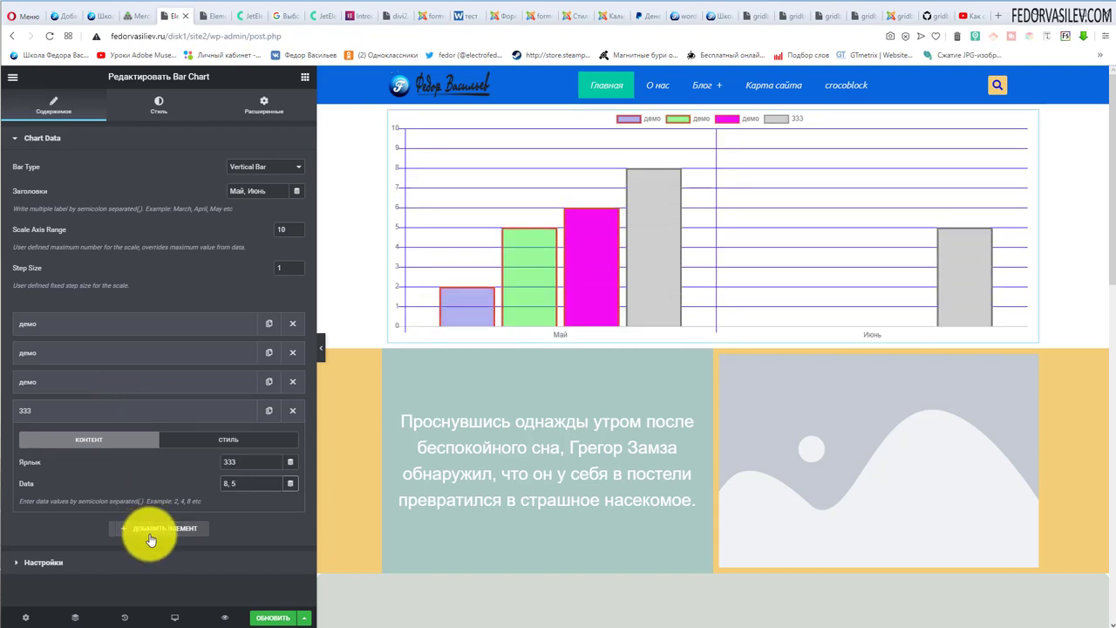
# Set the 333 item's background color to purple #A70CD4 and collapse the item.
pyautogui.click(224, 450)
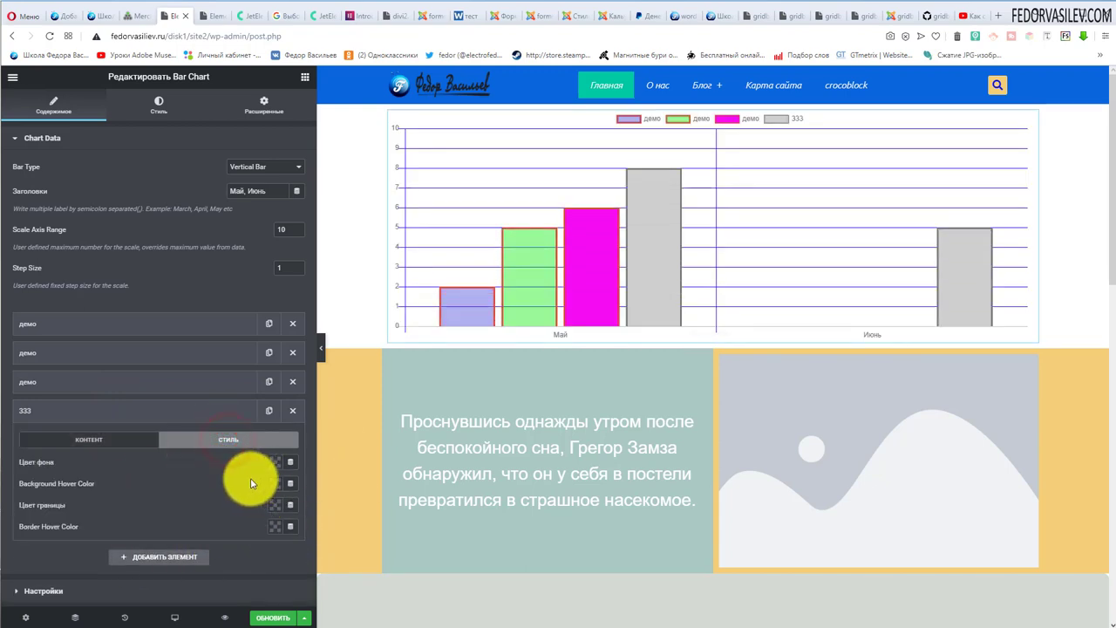
pyautogui.click(370, 546)
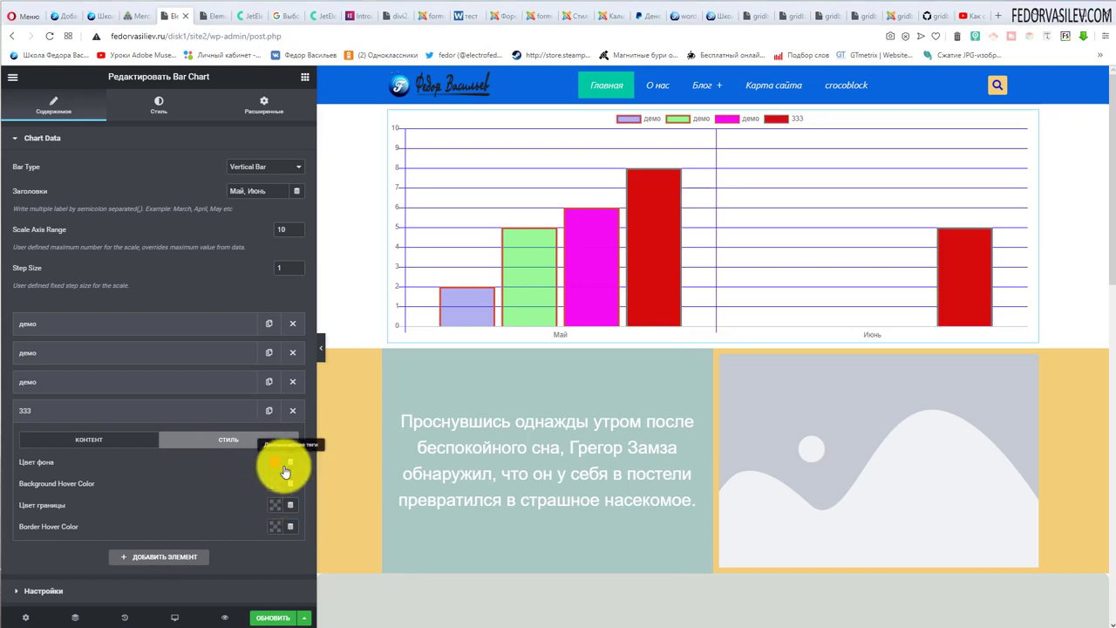
pyautogui.click(277, 463)
pyautogui.click(247, 406)
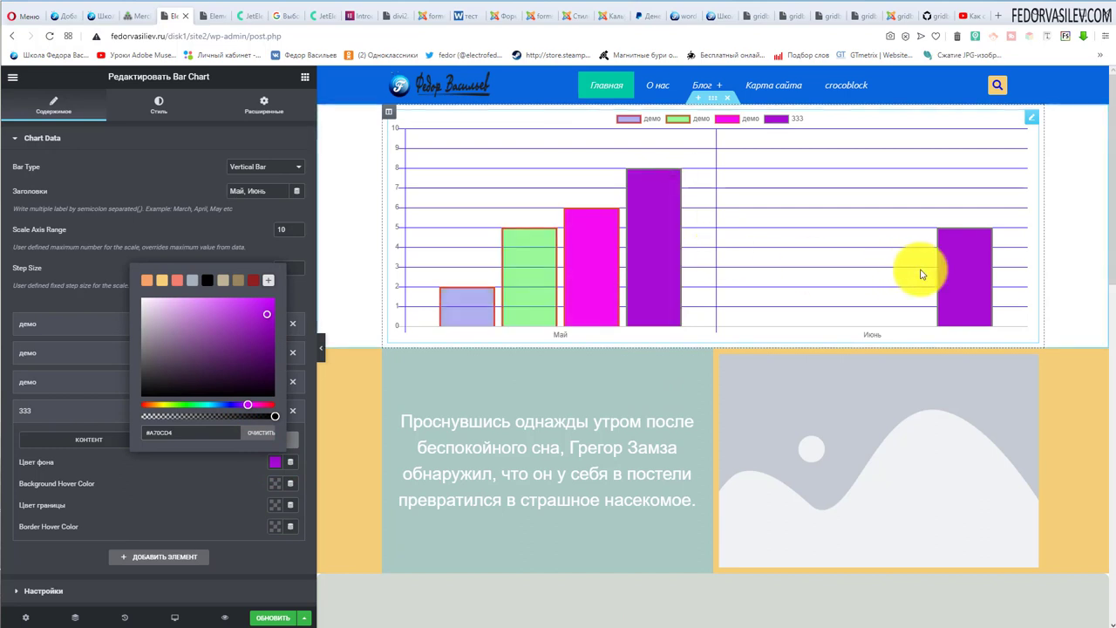
pyautogui.click(62, 411)
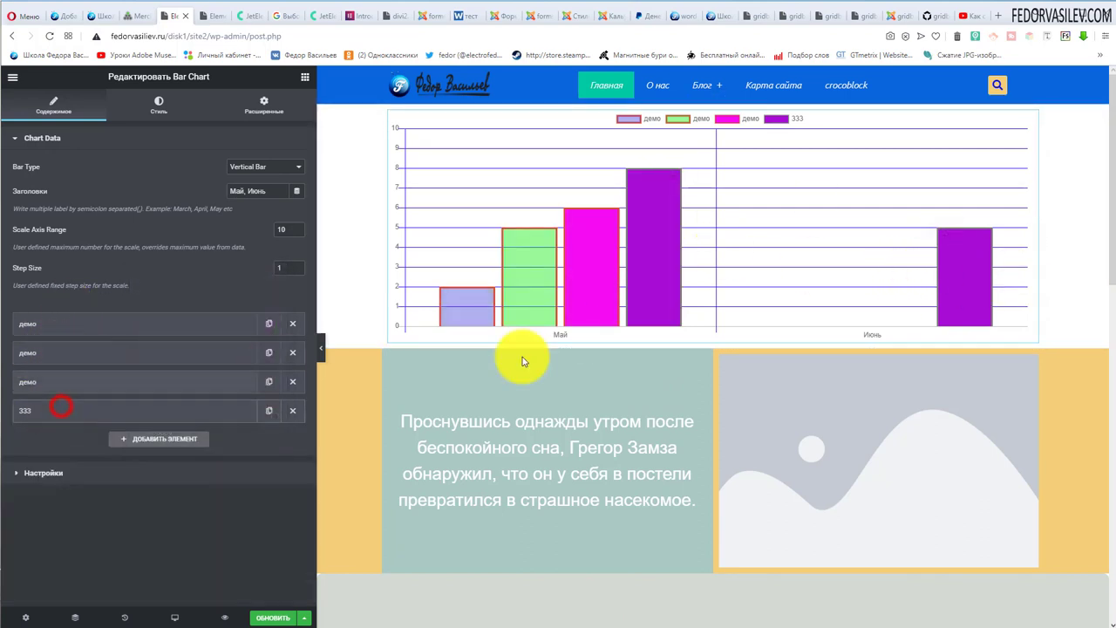
# Check the 333 item's Июнь bar tooltip against the item's data values.
pyautogui.moveTo(953, 275)
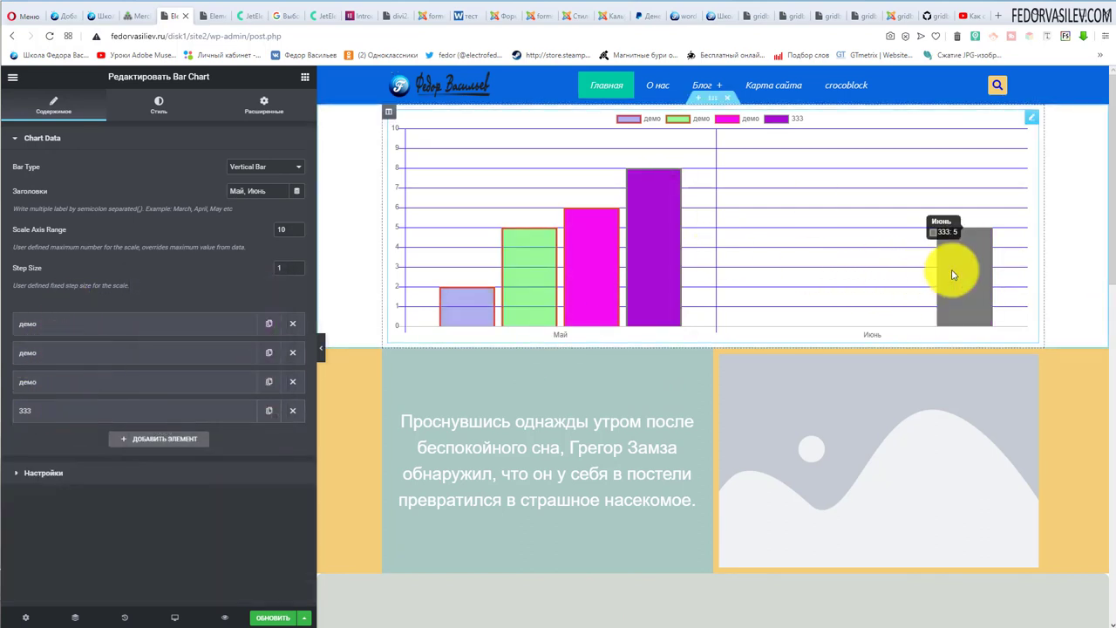
pyautogui.click(92, 410)
pyautogui.click(119, 437)
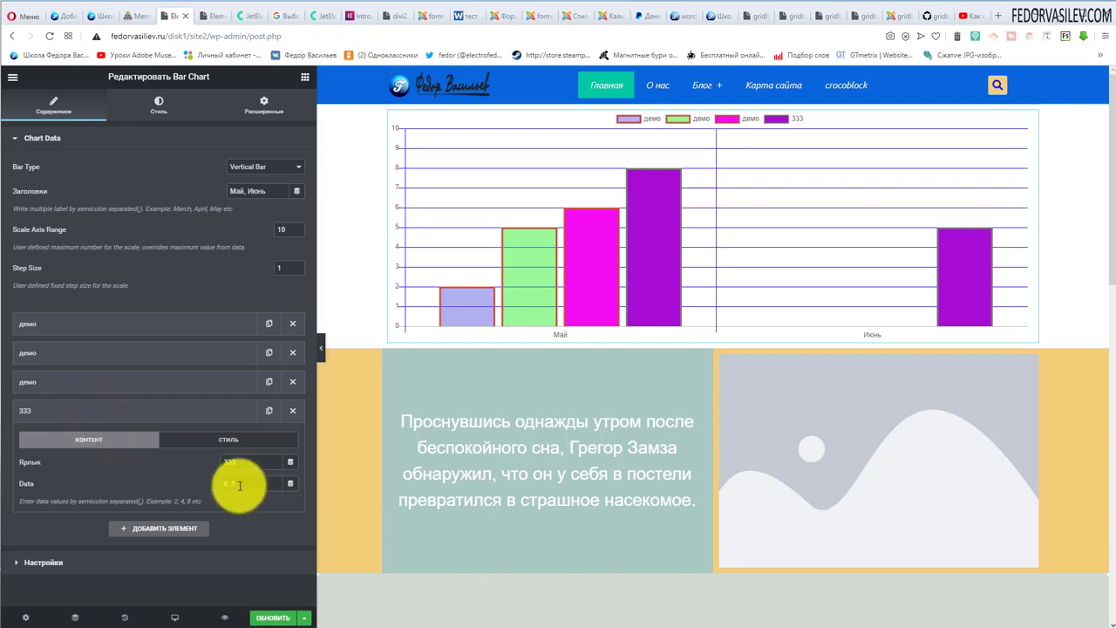
pyautogui.click(155, 407)
# Set the first демо item's data to 2, 4 so it has values for Май and Июнь.
pyautogui.moveTo(470, 305)
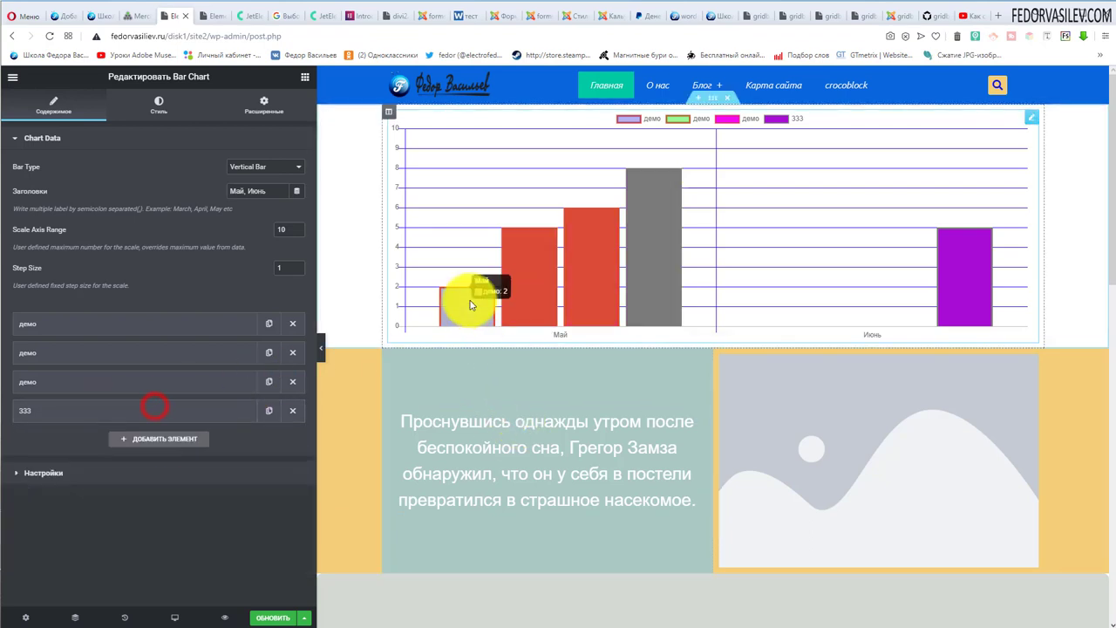
pyautogui.click(148, 319)
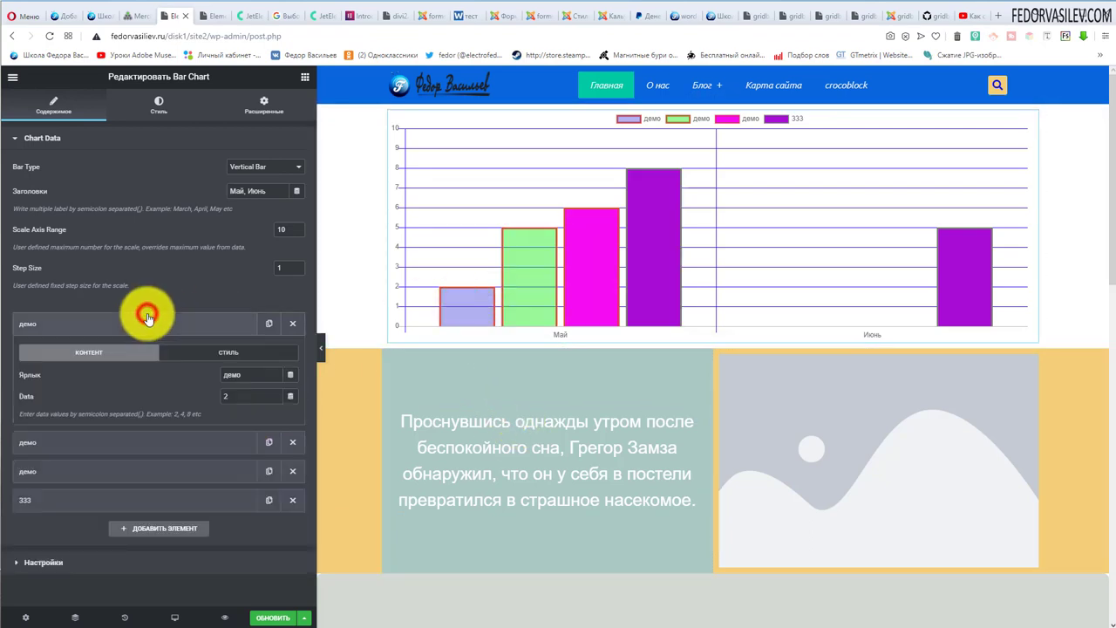
pyautogui.click(249, 394)
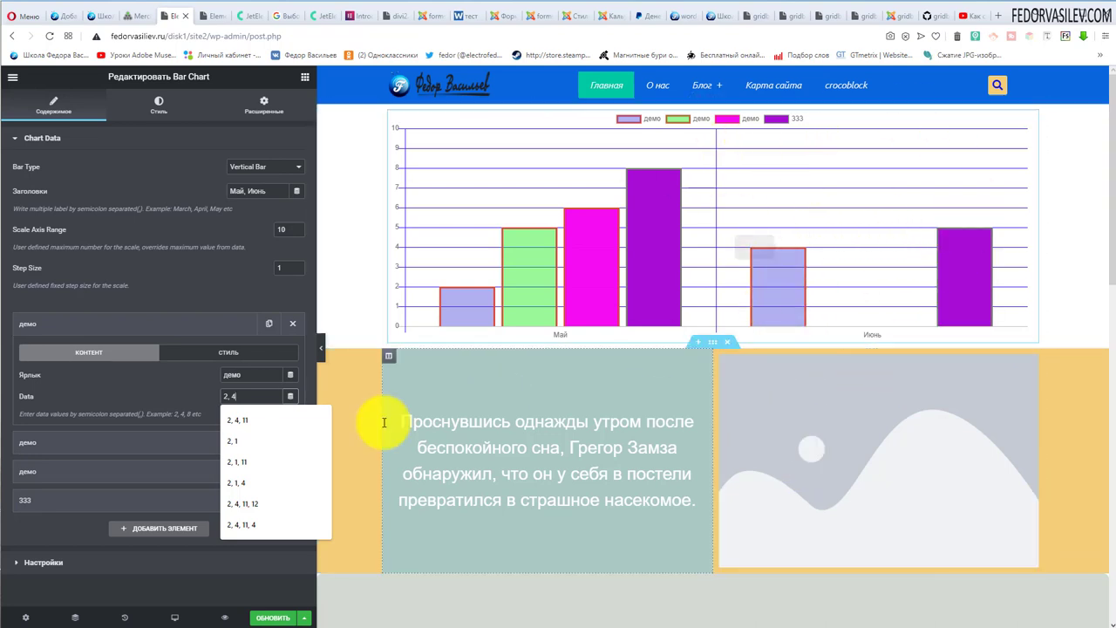
pyautogui.click(256, 398)
pyautogui.click(164, 398)
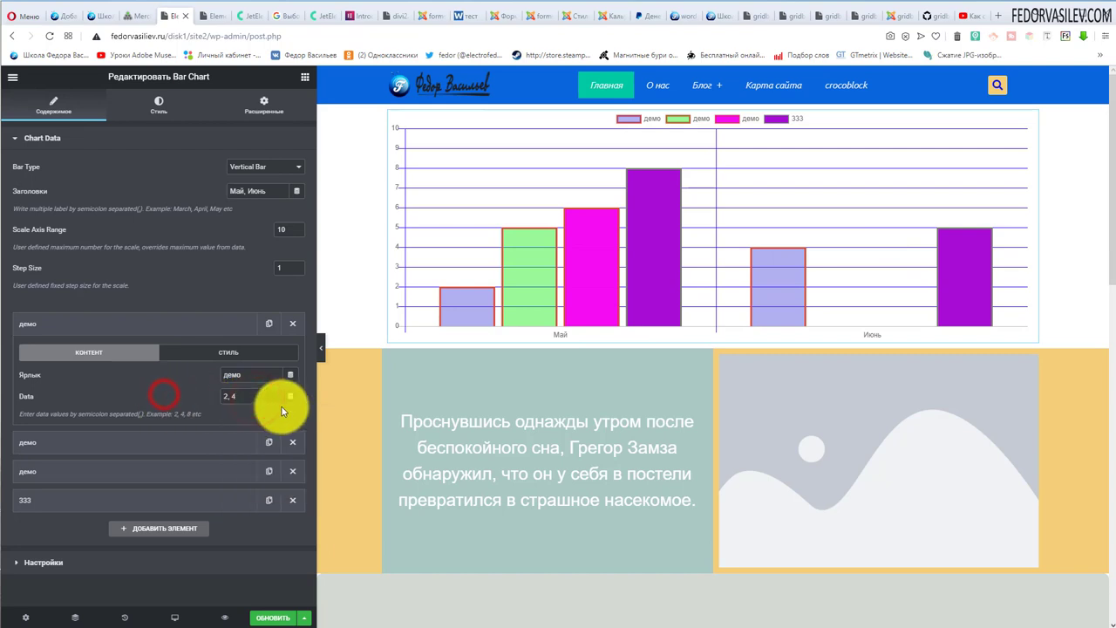
# Extend the first демо item's data to 2, 4, 5 and the chart labels to Май, Июнь, Июль.
pyautogui.click(259, 398)
pyautogui.write(', 5')
pyautogui.click(236, 398)
pyautogui.click(169, 393)
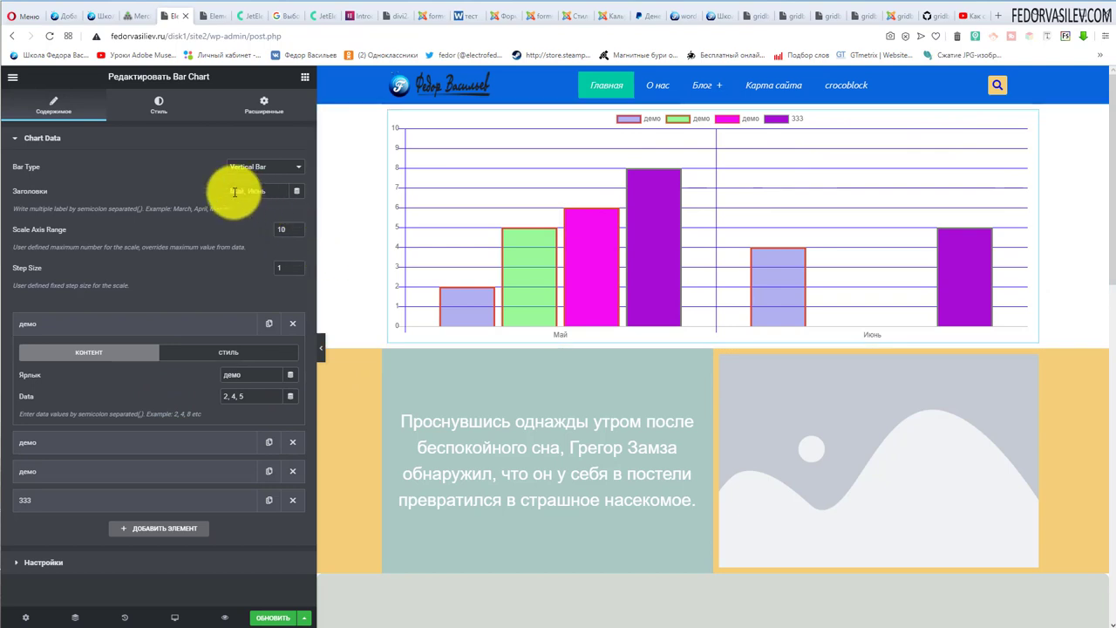
pyautogui.click(275, 191)
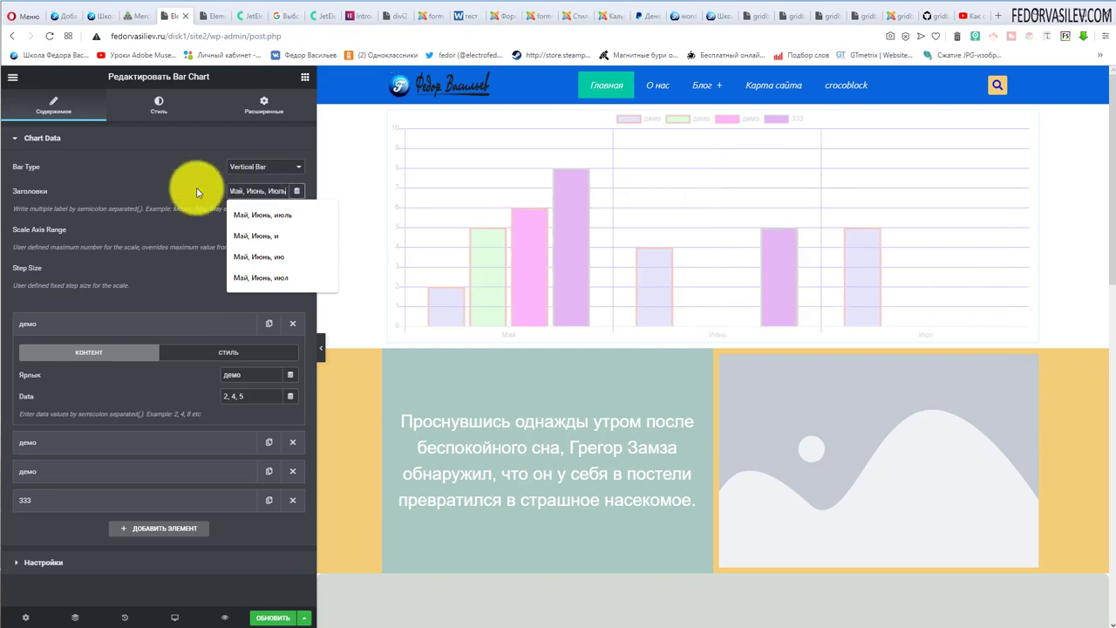
pyautogui.press('Return')
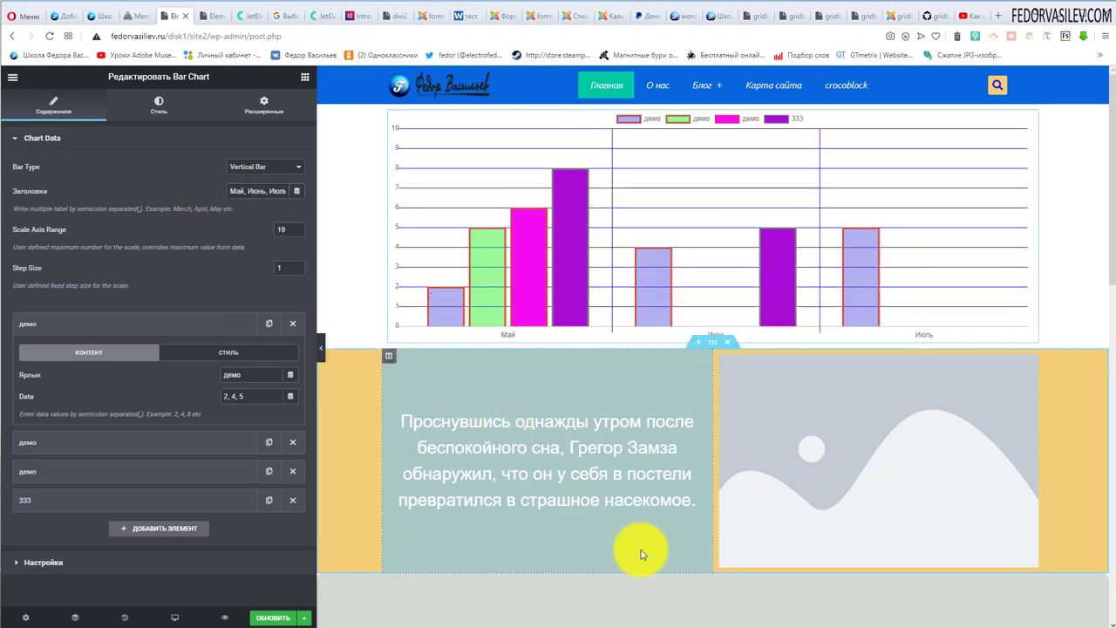
pyautogui.moveTo(860, 234)
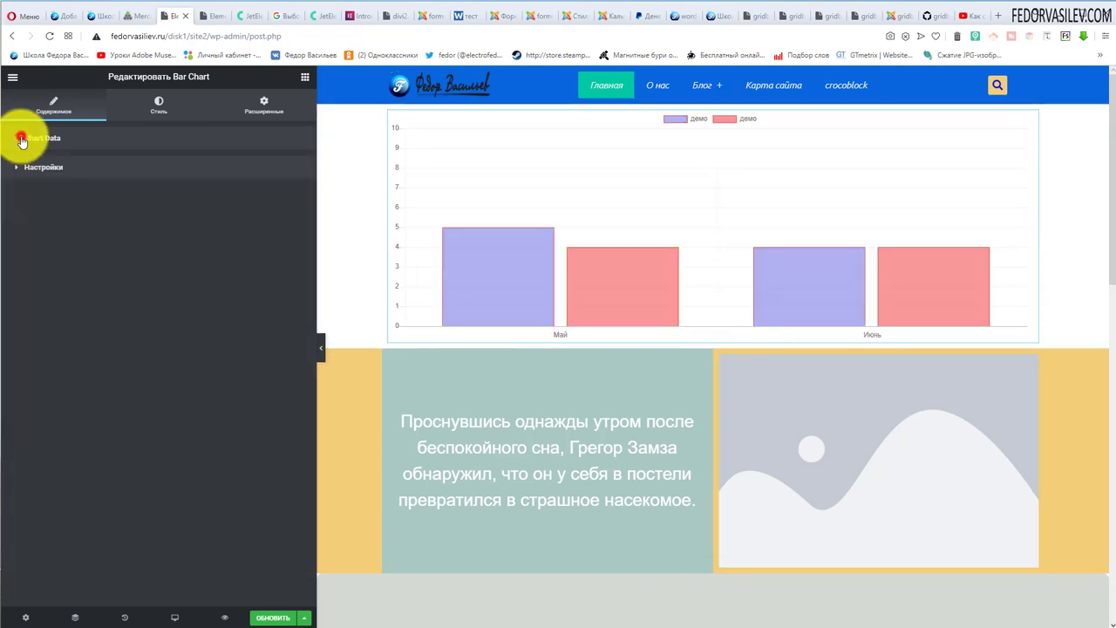
# Try a smaller Chart Height in the chart's Настройки section and clear the value again.
pyautogui.click(35, 167)
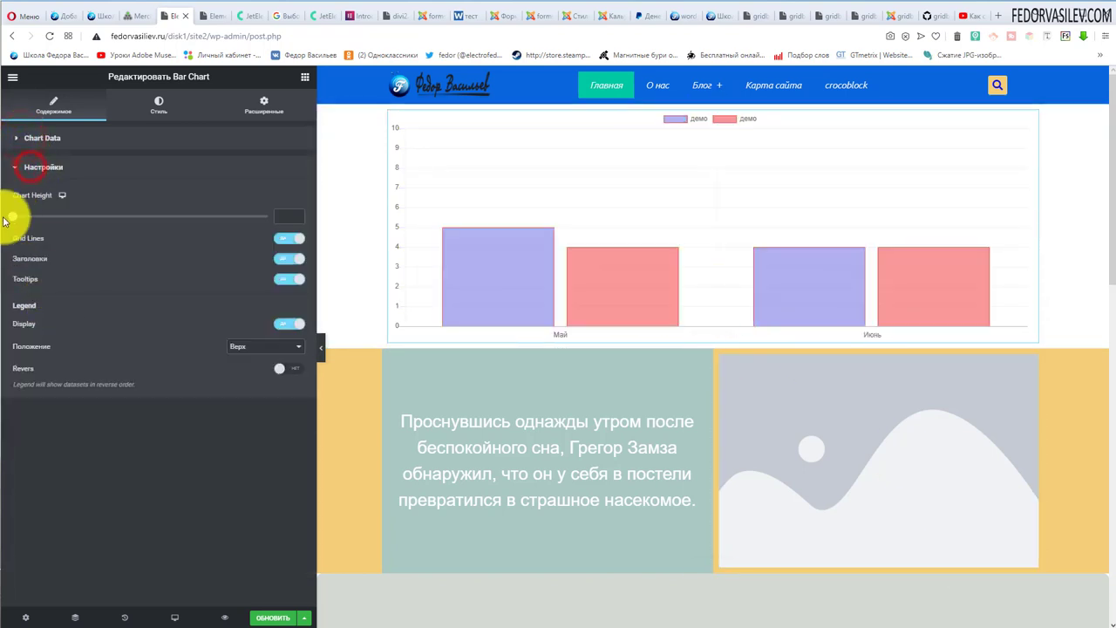
pyautogui.click(16, 218)
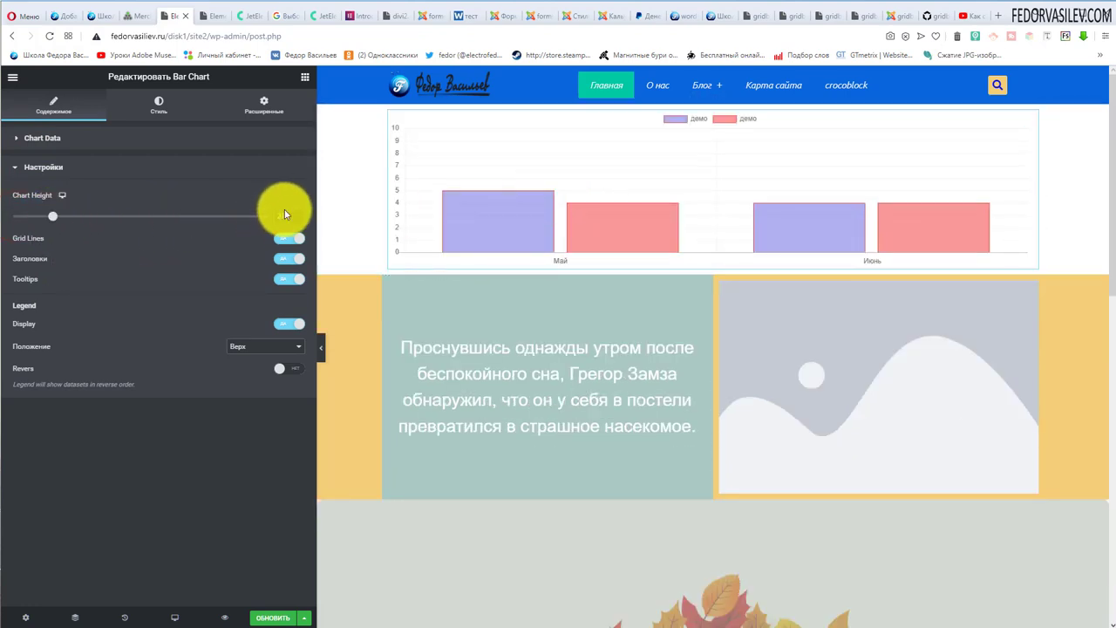
pyautogui.press('BackSpace')
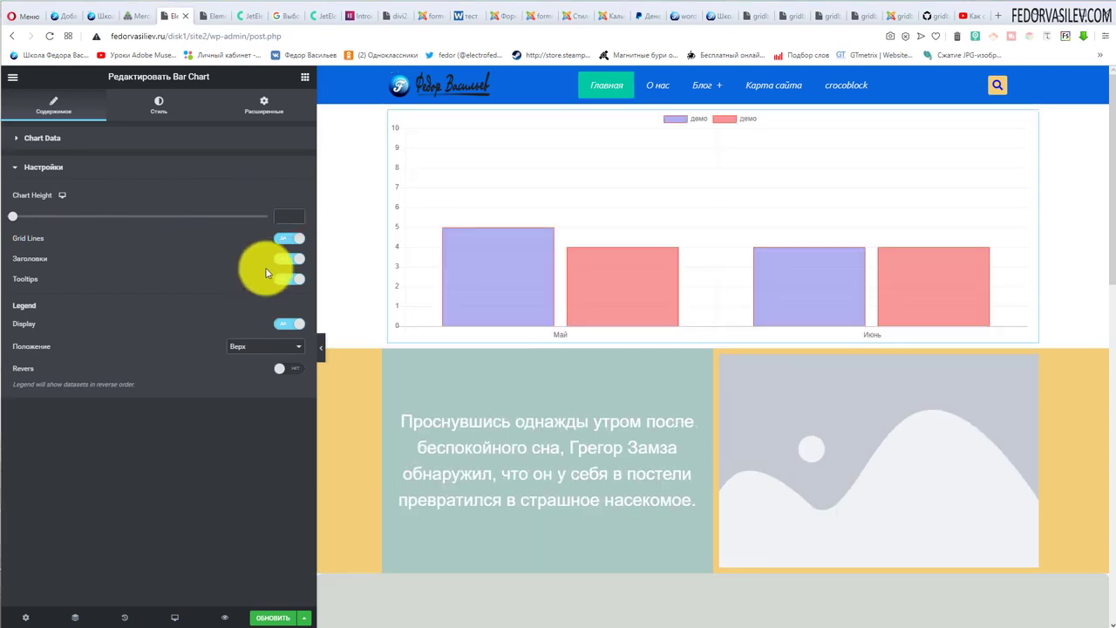
# Try the chart without grid lines and without axis labels (Заголовки), turning each option back on.
pyautogui.click(280, 241)
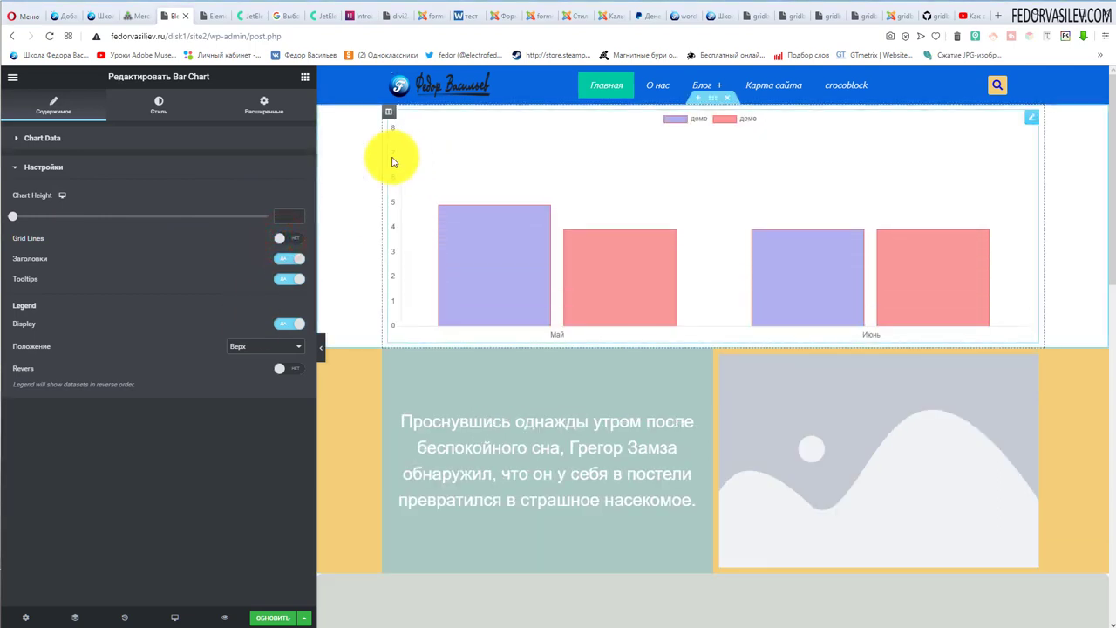
pyautogui.click(299, 236)
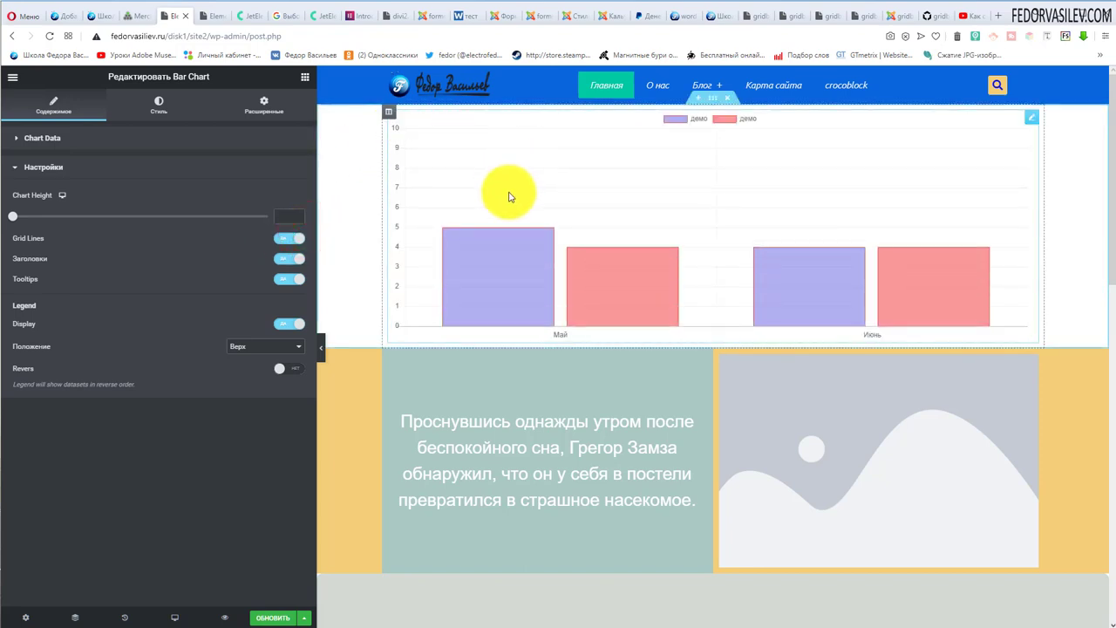
pyautogui.click(287, 259)
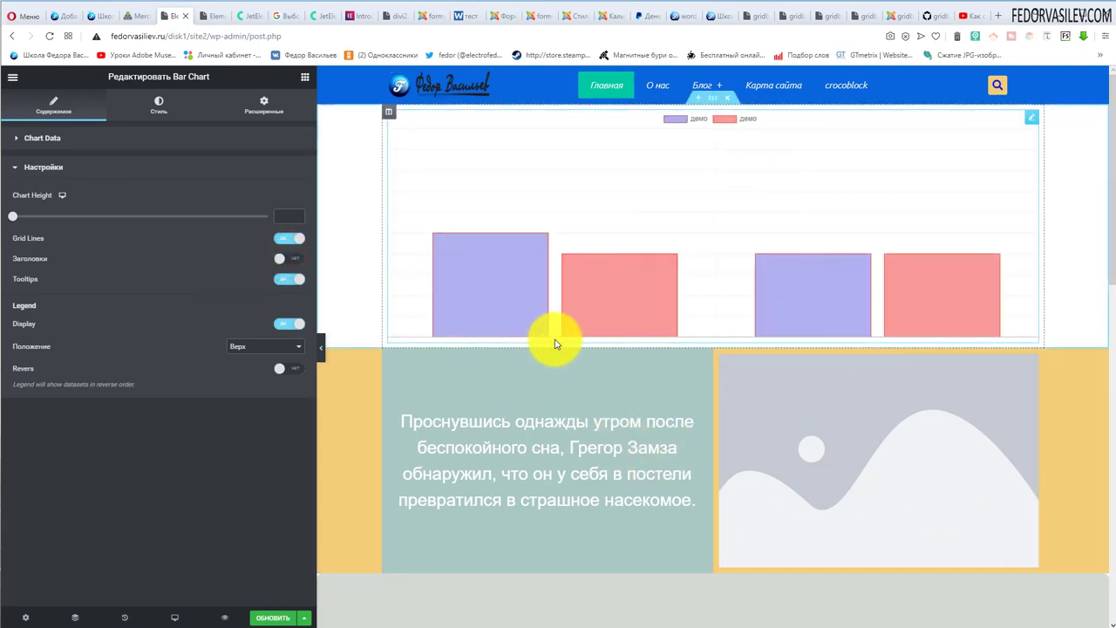
pyautogui.click(290, 258)
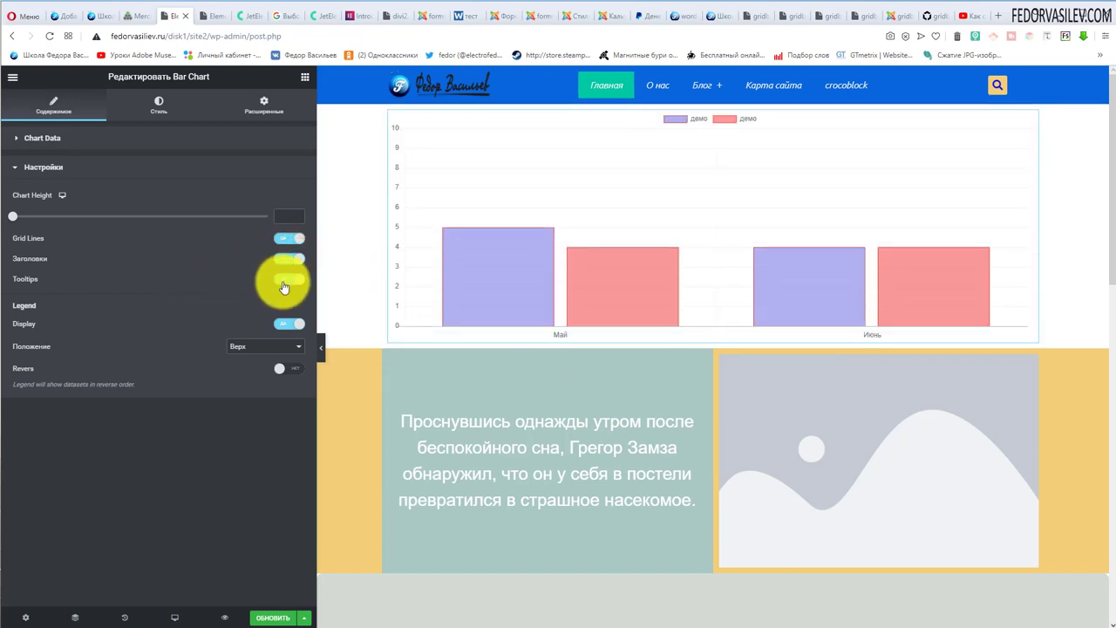
# Try the chart with Tooltips off and with the legend display off, re-enabling each option.
pyautogui.moveTo(525, 273)
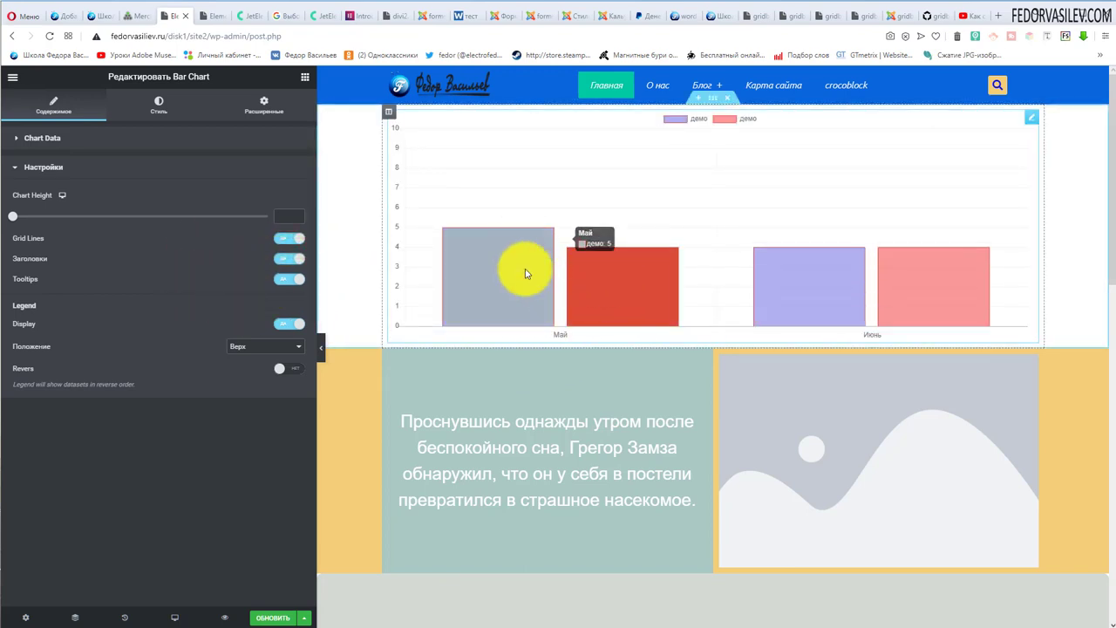
pyautogui.click(281, 279)
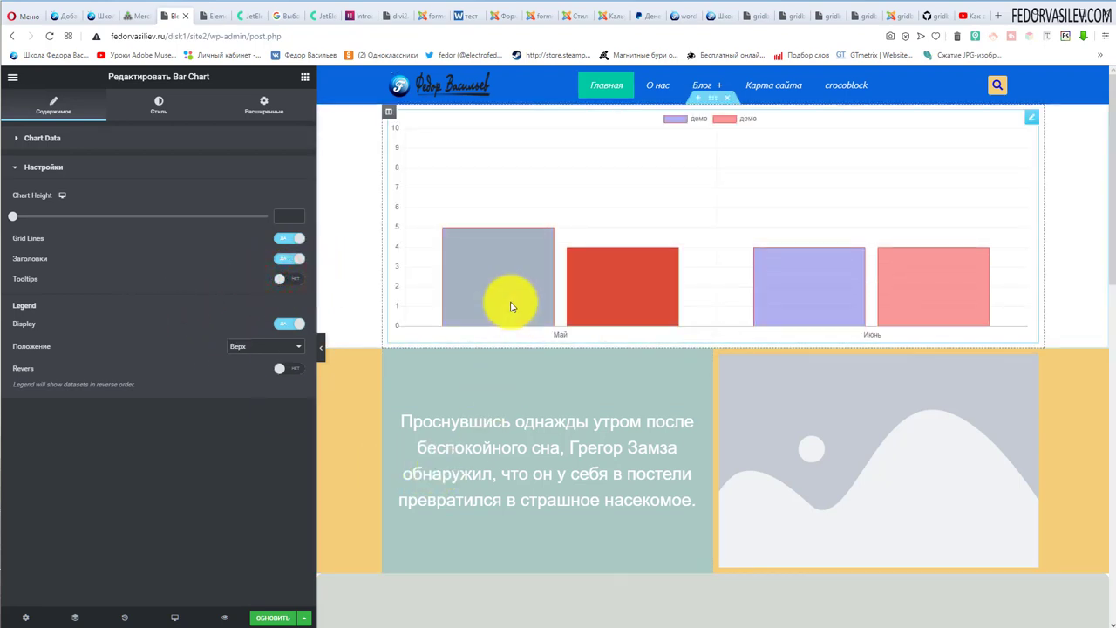
pyautogui.click(297, 280)
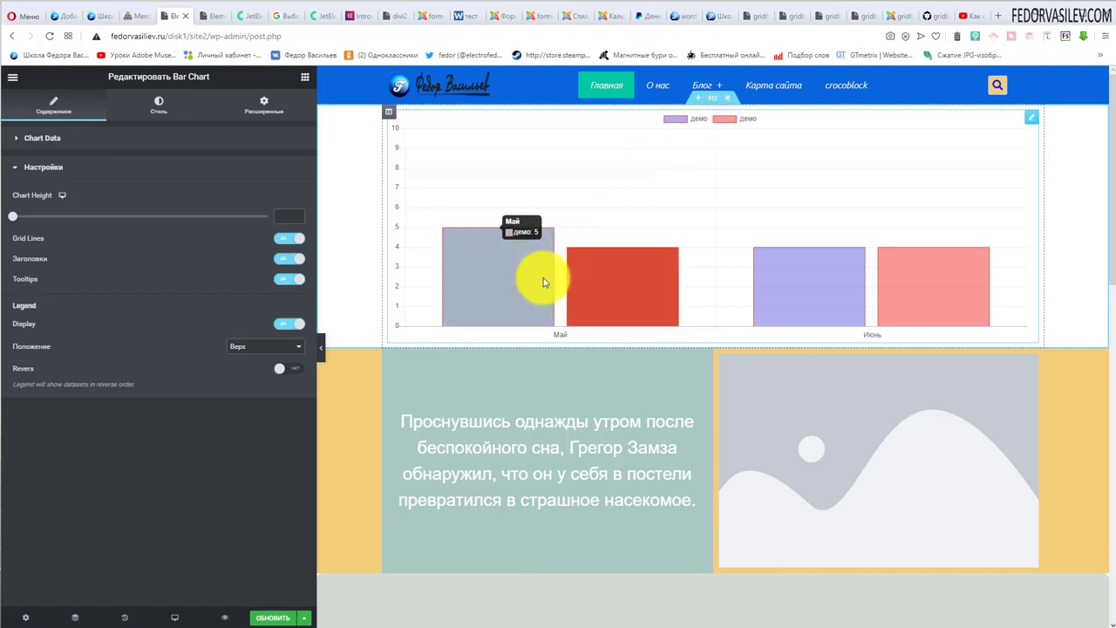
pyautogui.click(286, 324)
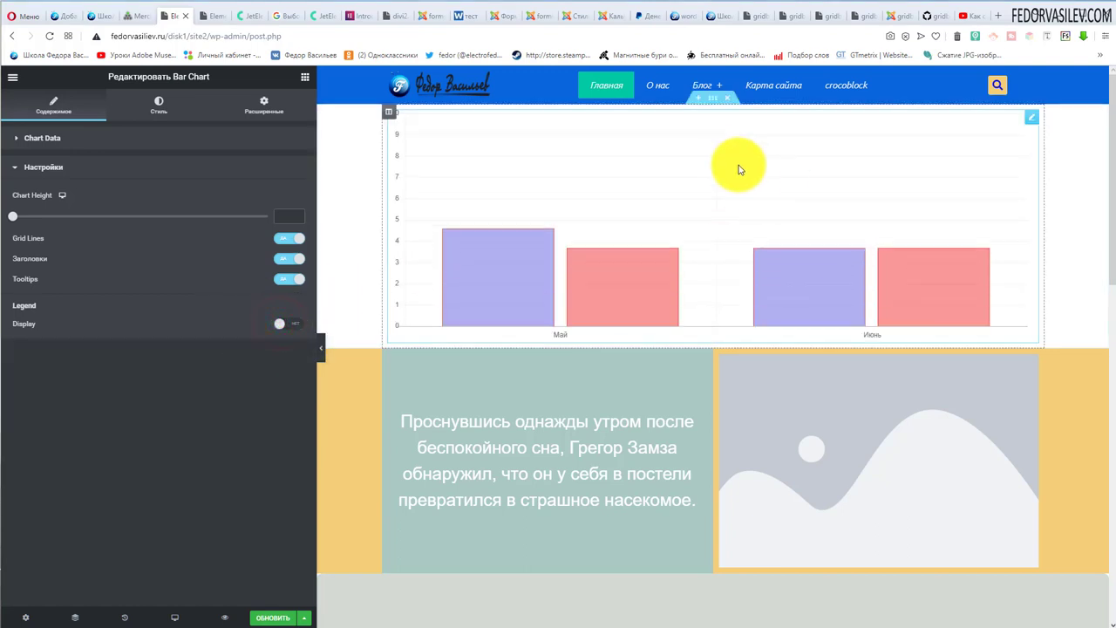
pyautogui.click(290, 326)
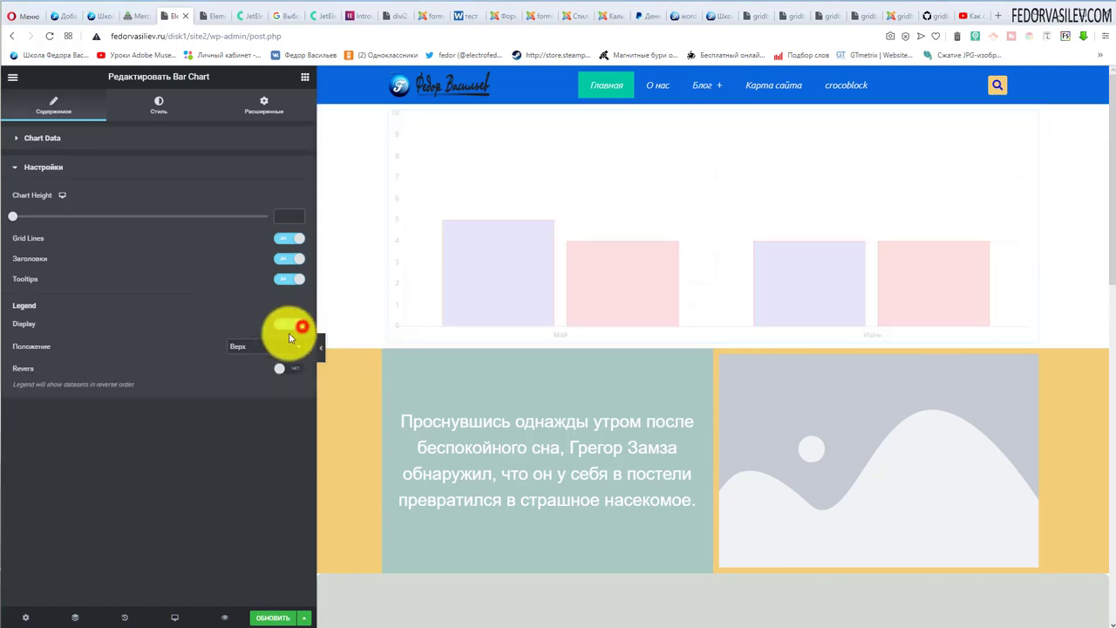
# Try the legend in the Слева position and return it to Верх, then try its Revers option and turn it off.
pyautogui.click(238, 347)
pyautogui.click(242, 366)
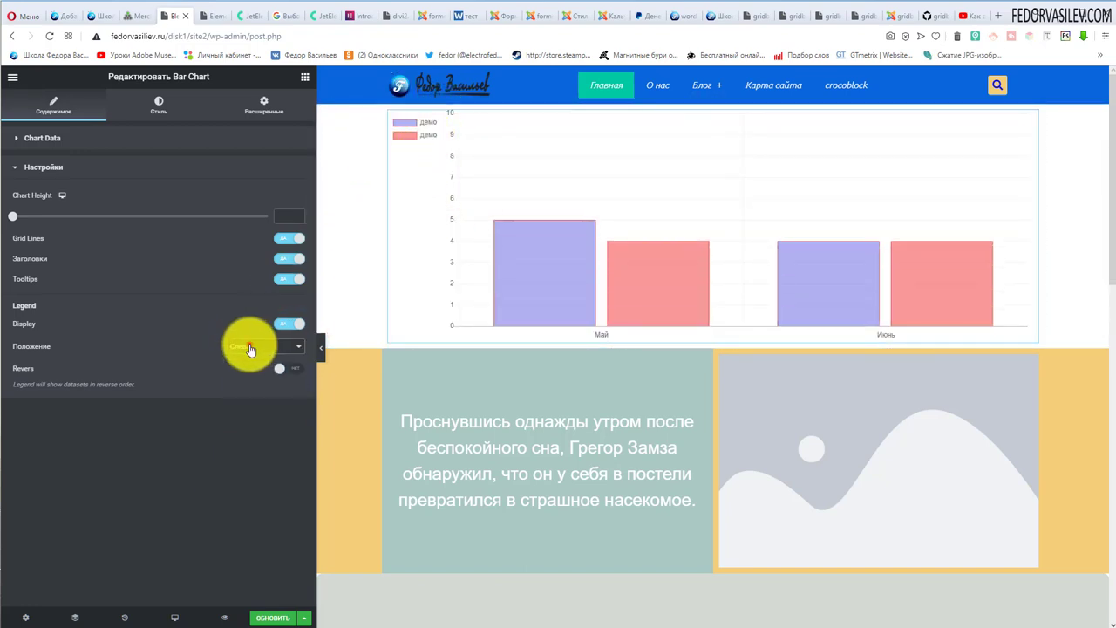
pyautogui.click(249, 348)
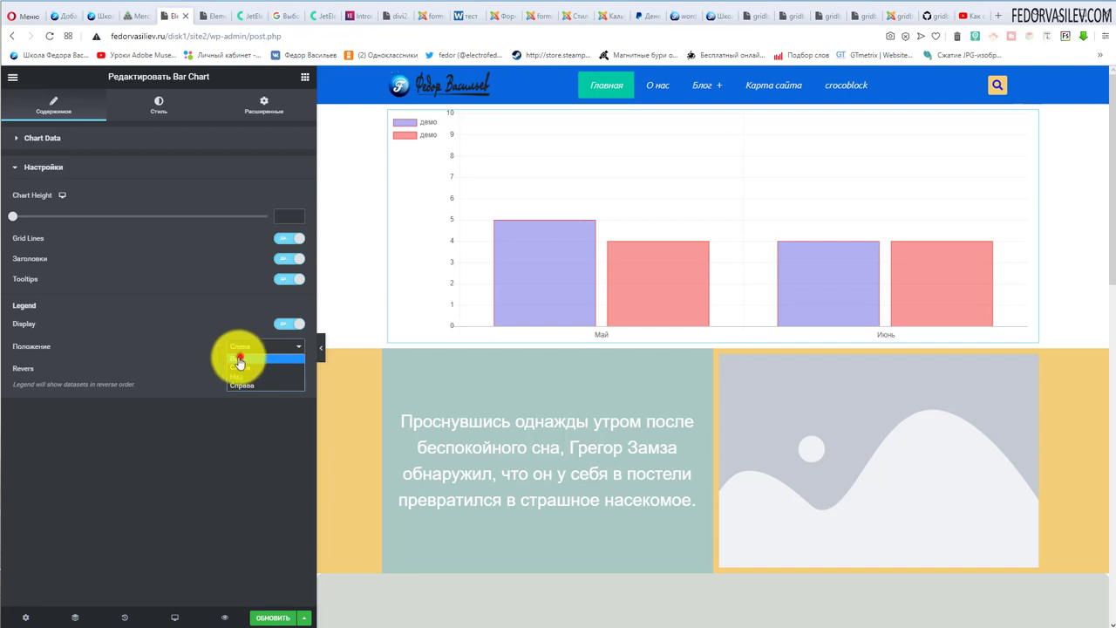
pyautogui.click(239, 358)
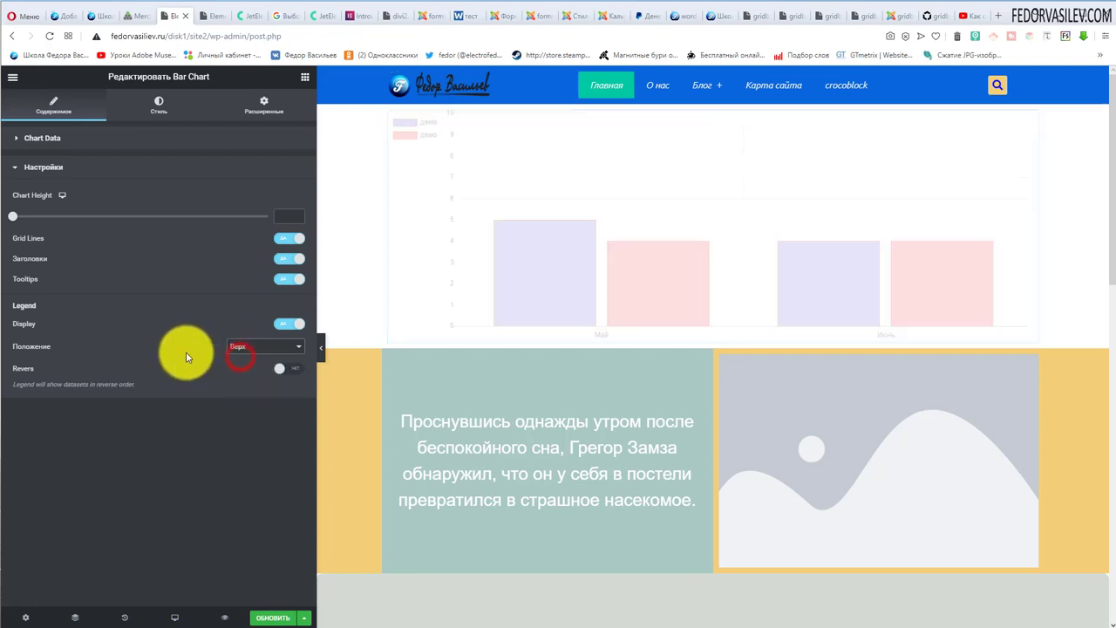
pyautogui.click(295, 369)
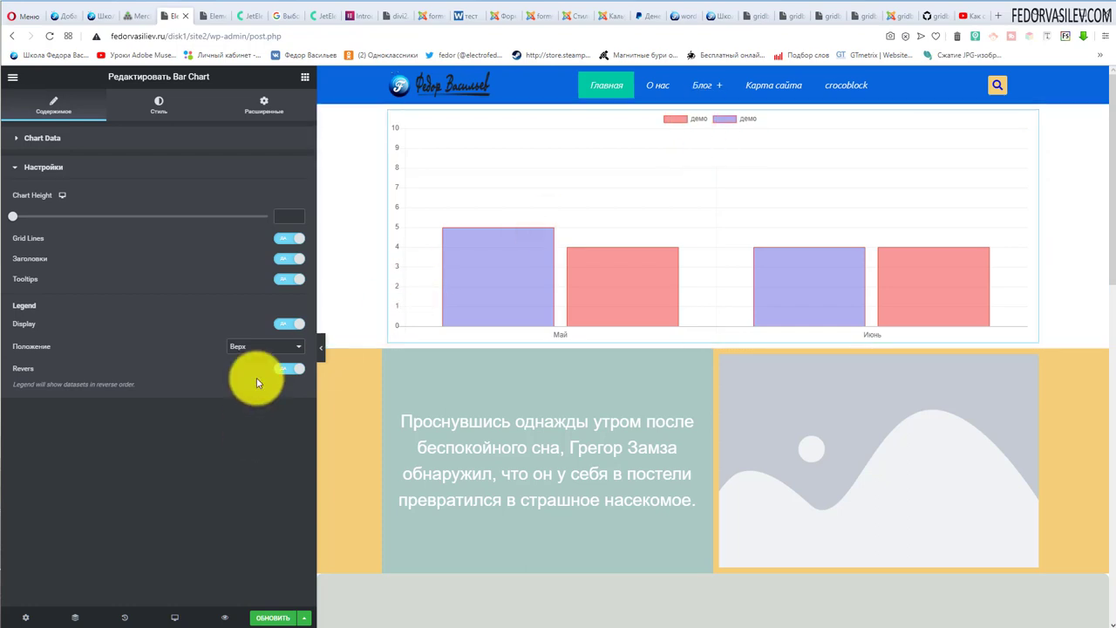
pyautogui.click(281, 373)
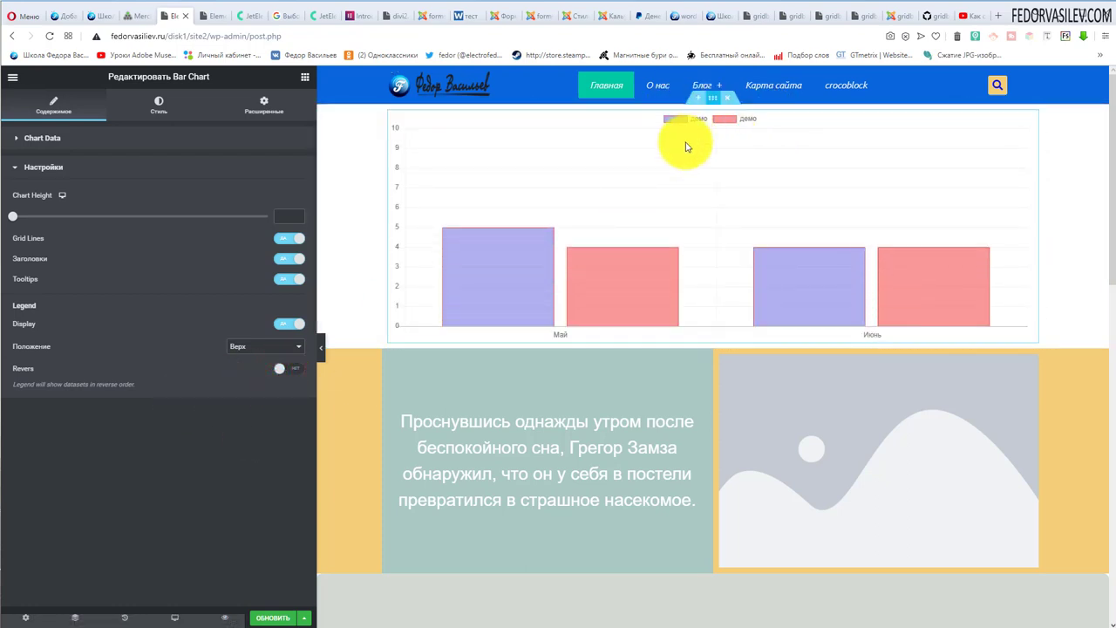
# Style the chart with an outline width (Ширина контура) of 3 and a blue Grid Color of #2C00FF.
pyautogui.click(157, 106)
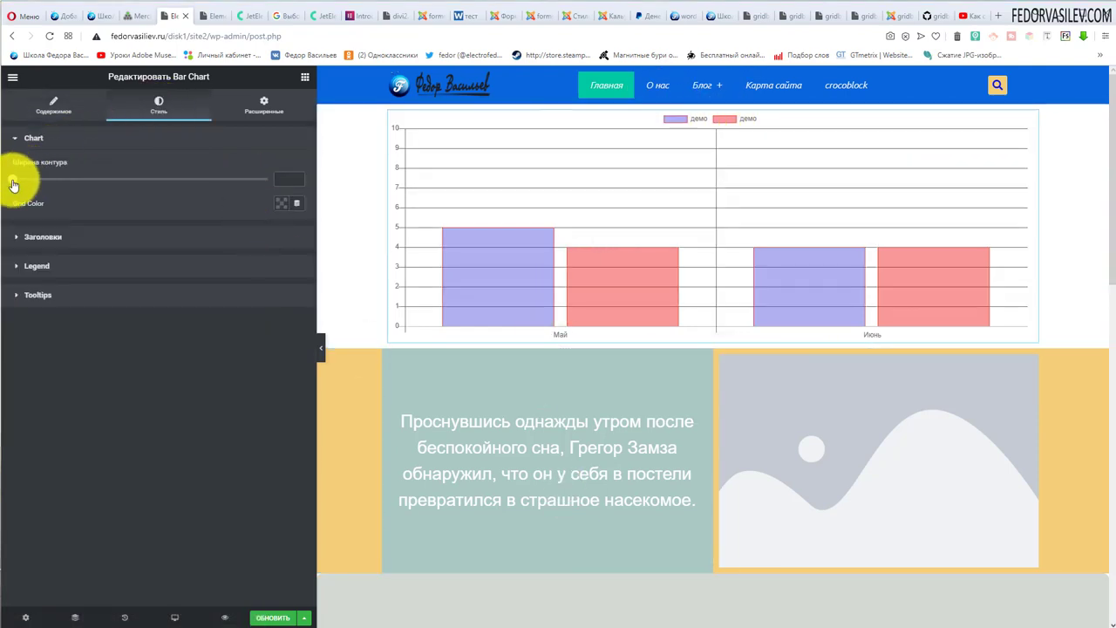
pyautogui.moveTo(14, 183); pyautogui.dragTo(87, 181)
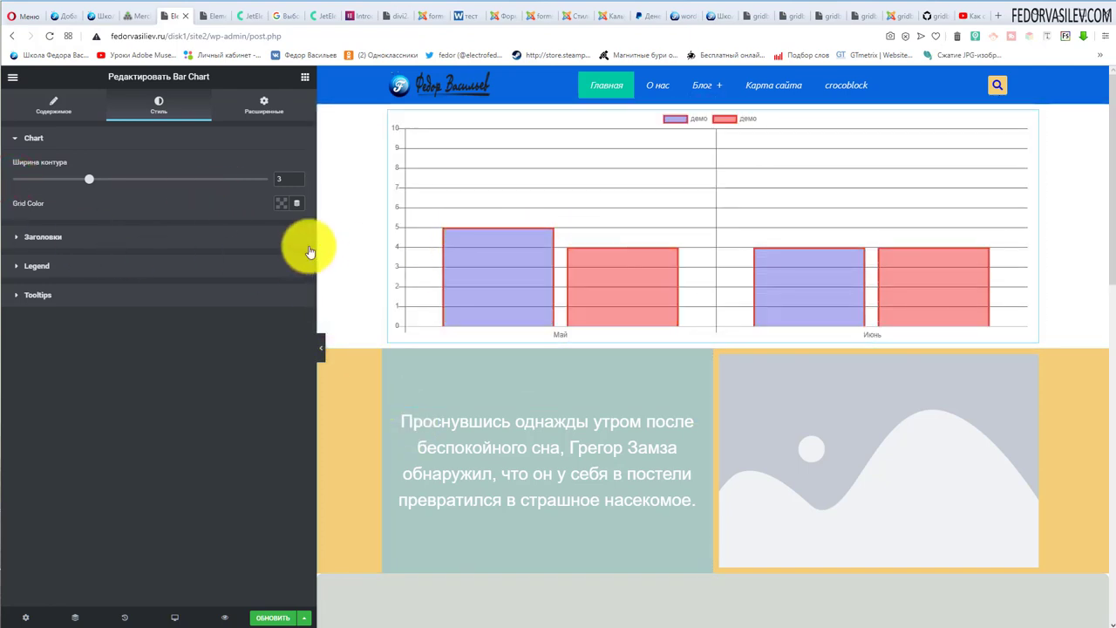
pyautogui.click(288, 207)
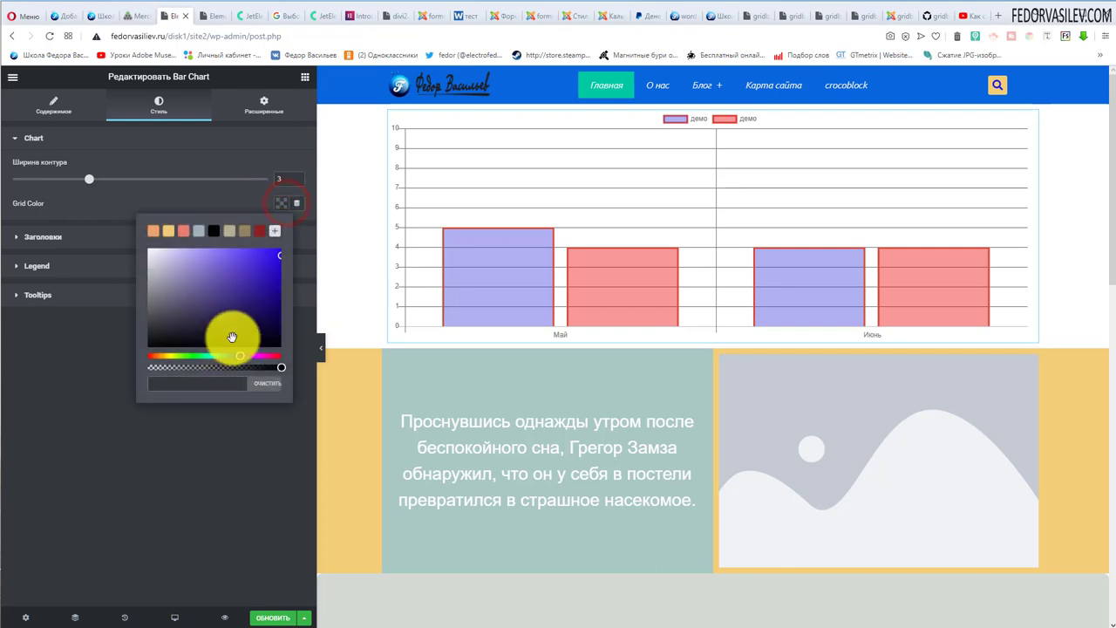
pyautogui.moveTo(247, 320); pyautogui.dragTo(279, 254)
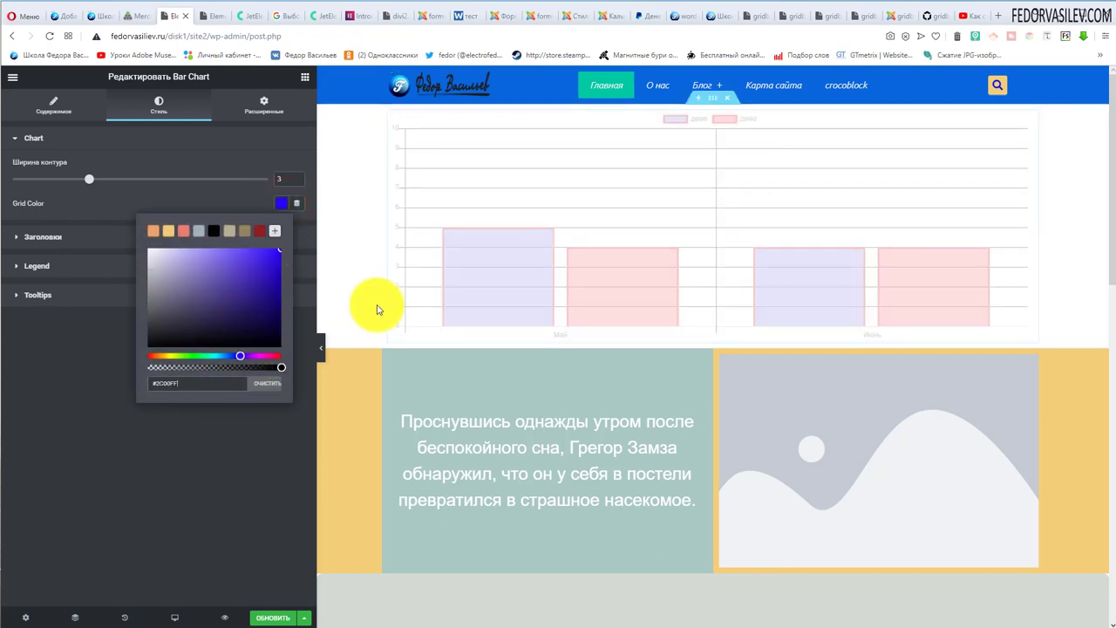
pyautogui.click(153, 201)
# Review the style options for the chart's Заголовки, Legend and Tooltips.
pyautogui.click(39, 242)
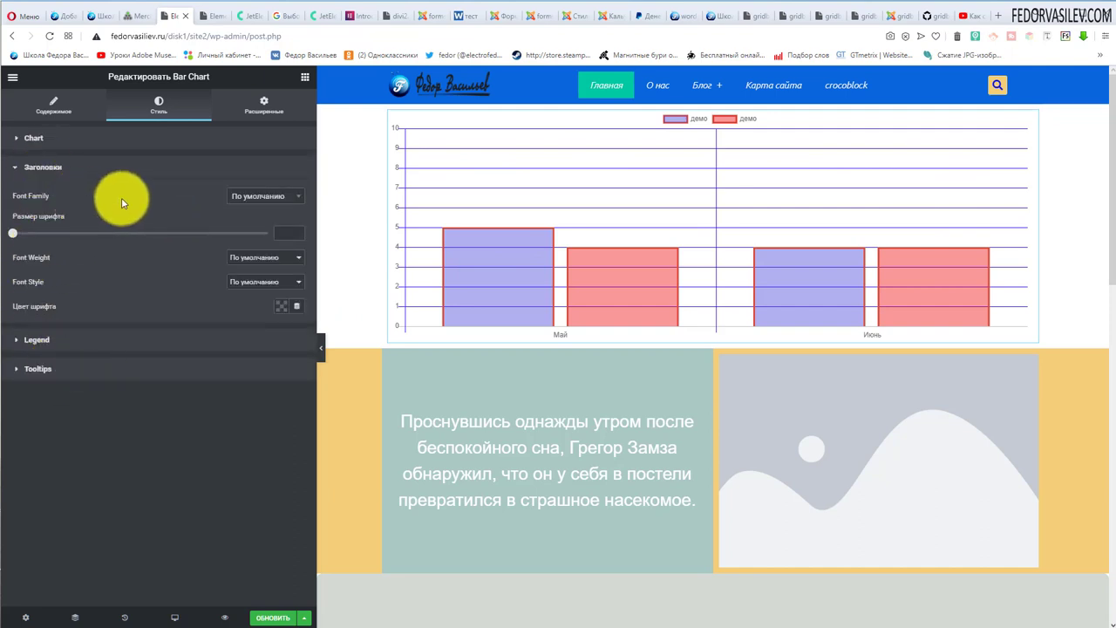
pyautogui.click(36, 340)
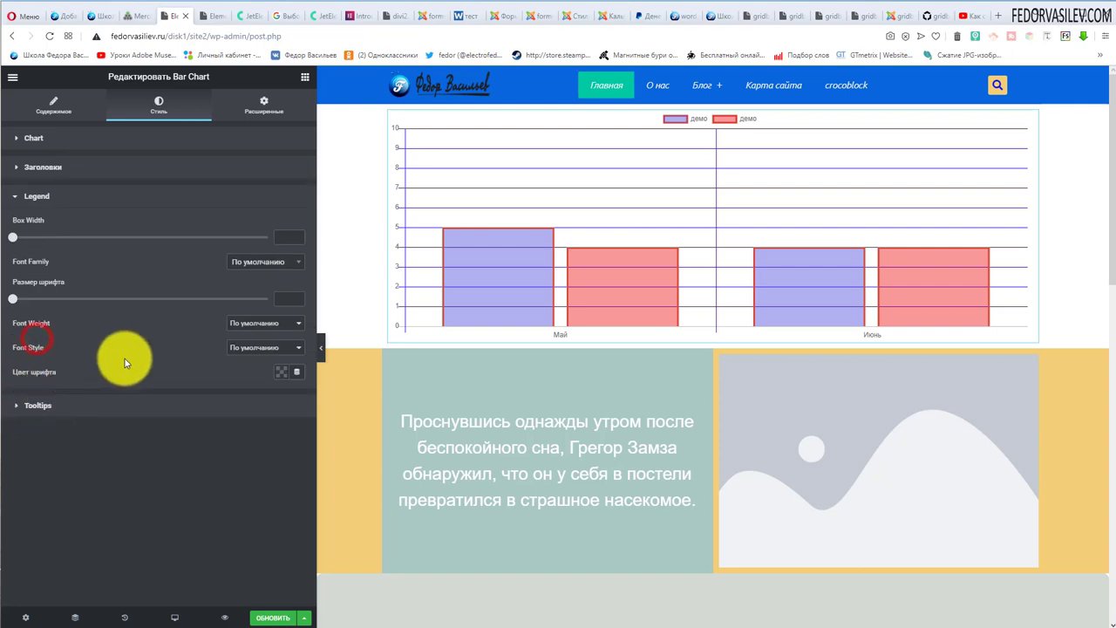
pyautogui.click(45, 403)
pyautogui.click(32, 226)
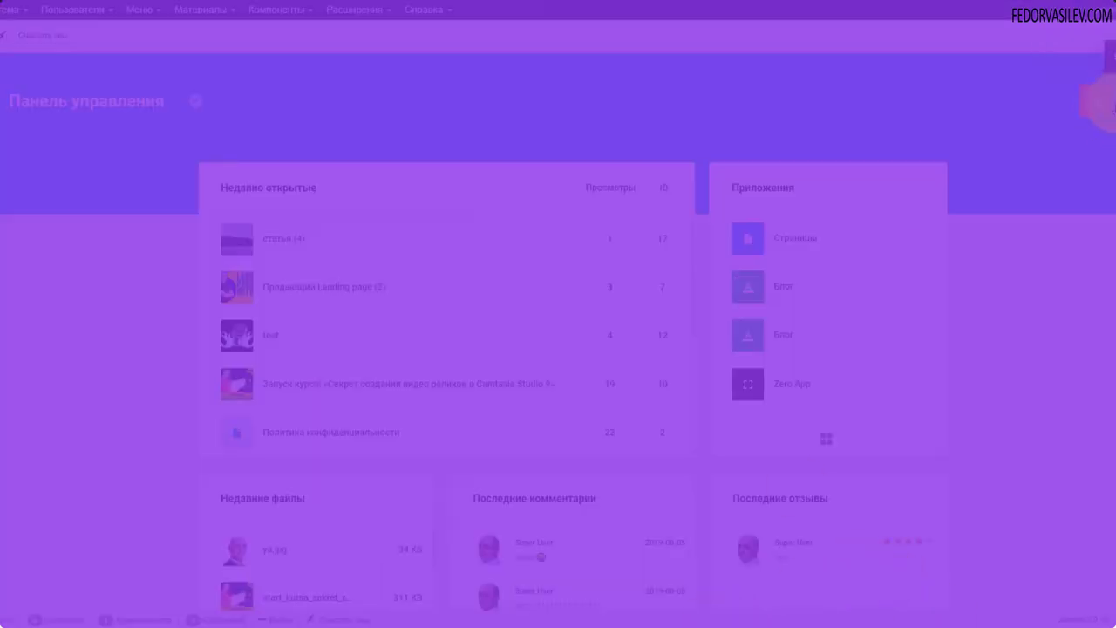
pyautogui.click(1105, 106)
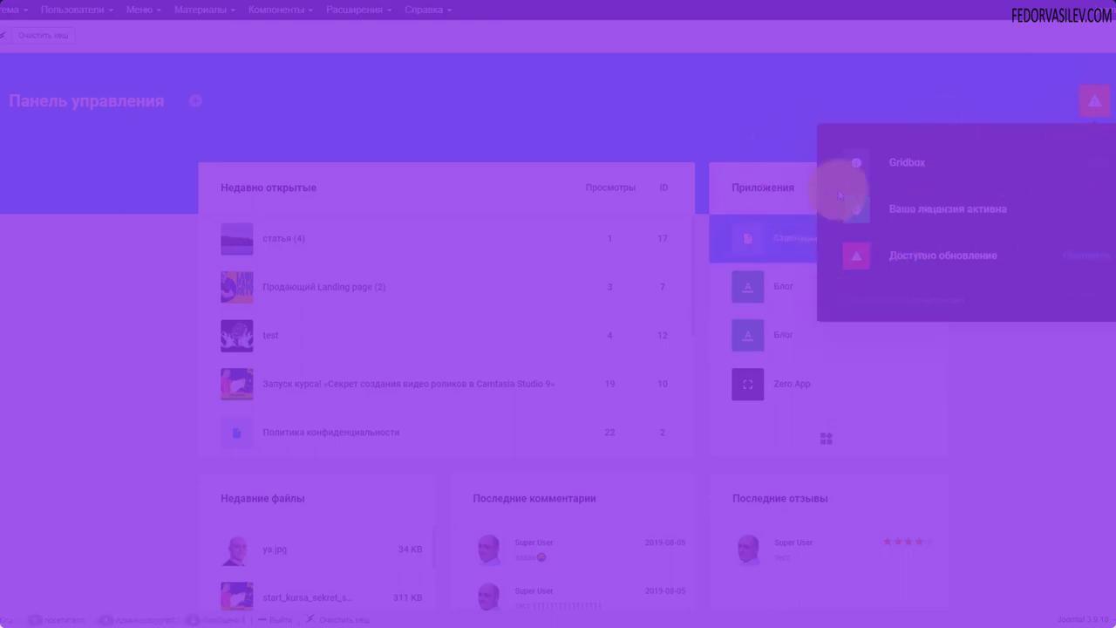
pyautogui.click(863, 170)
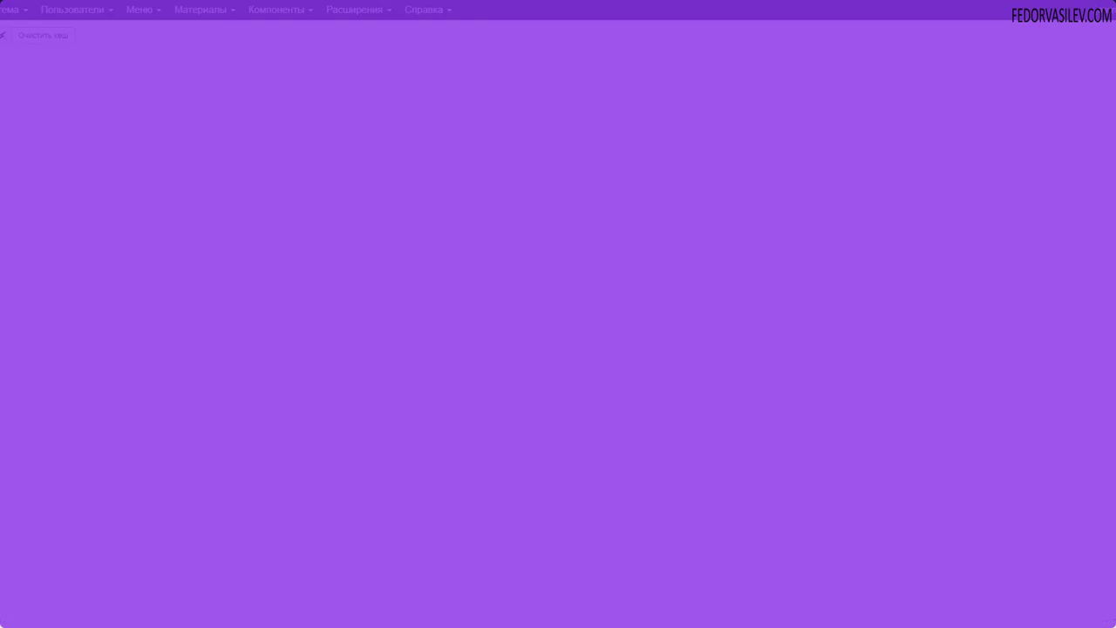
pyautogui.click(21, 212)
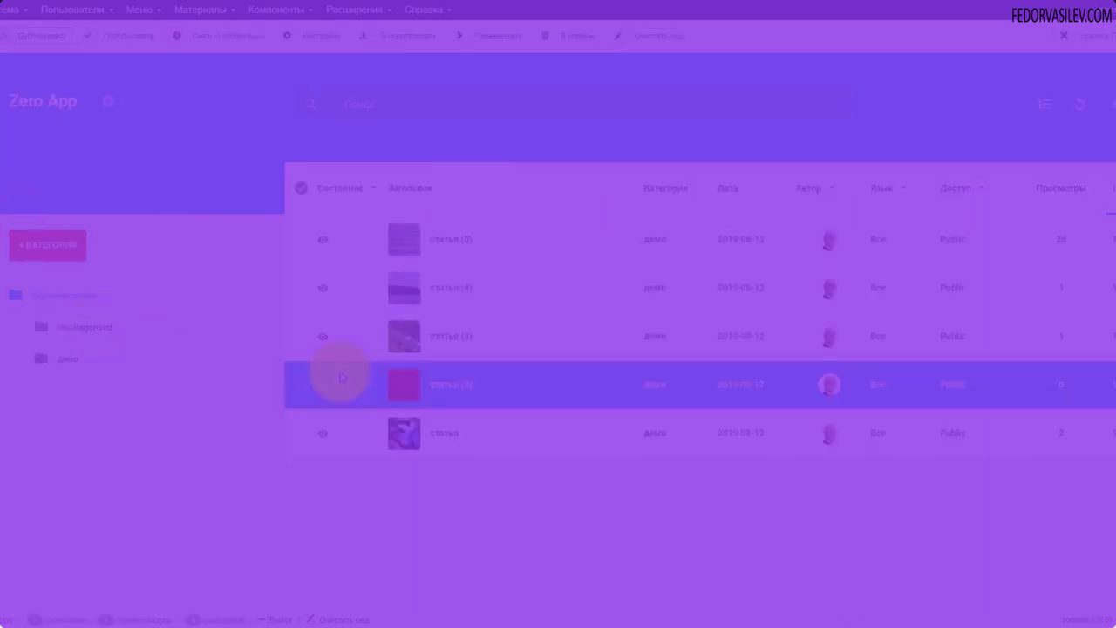
pyautogui.click(108, 102)
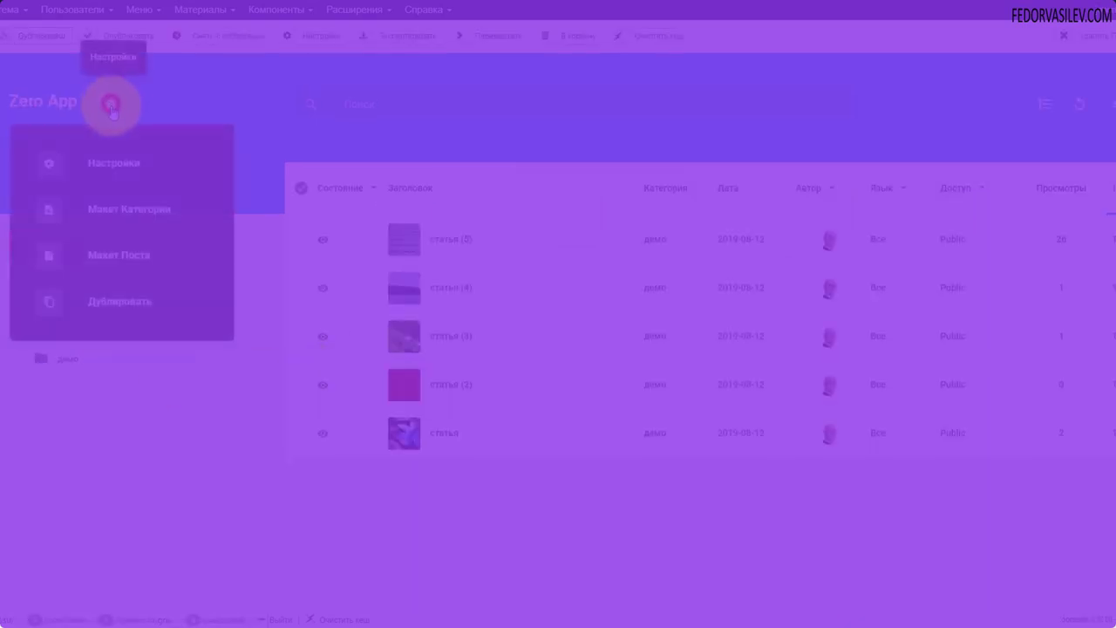
pyautogui.click(118, 262)
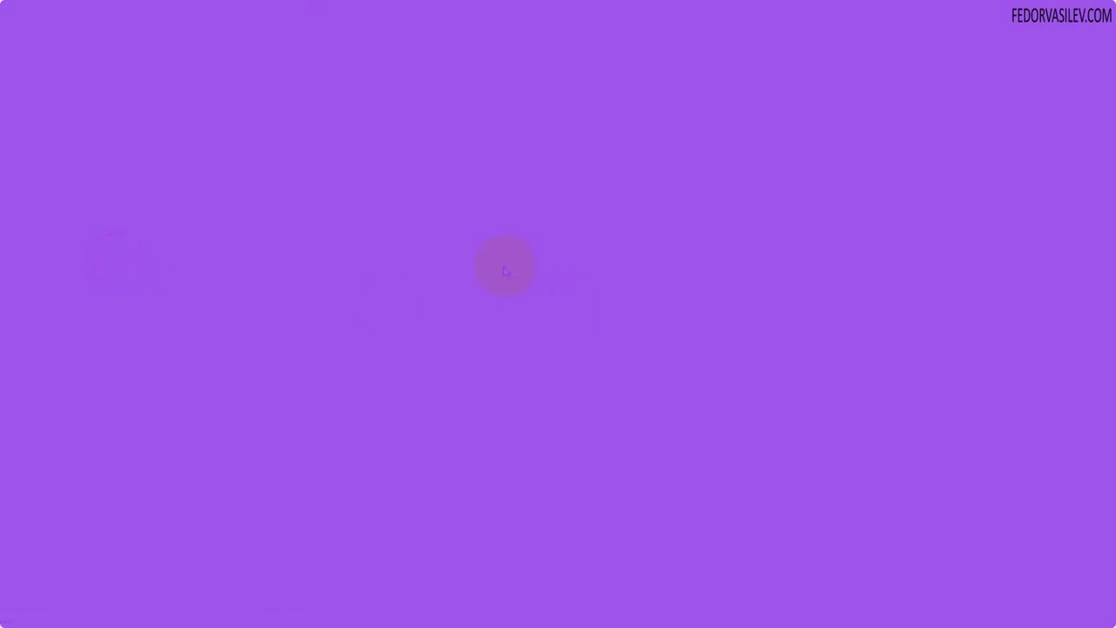